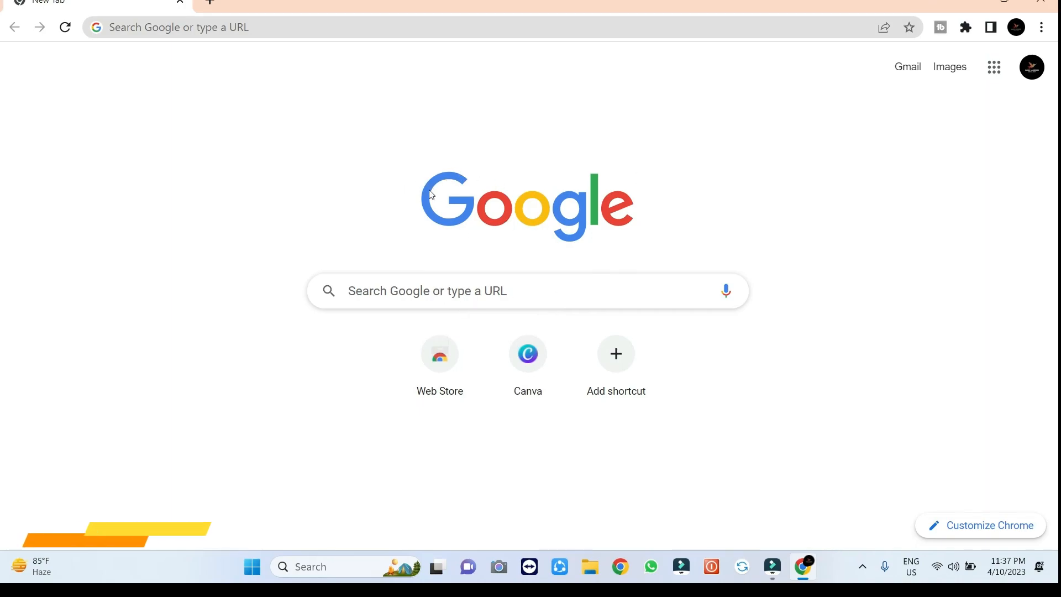
Rerun the earlier 'blogspot,com' Google search and open the Blogger.com result
click(488, 298)
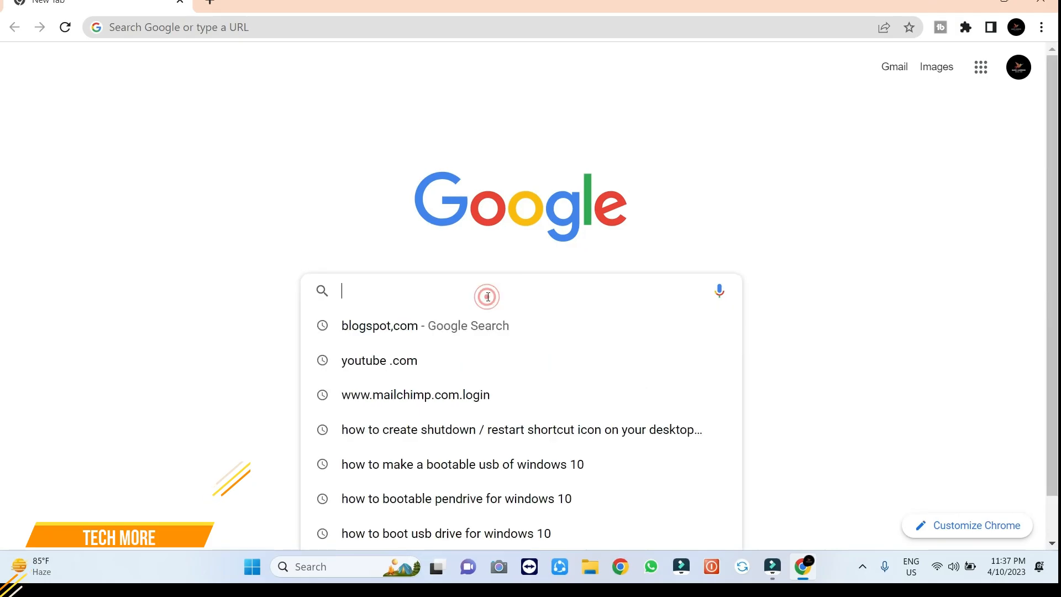
click(410, 328)
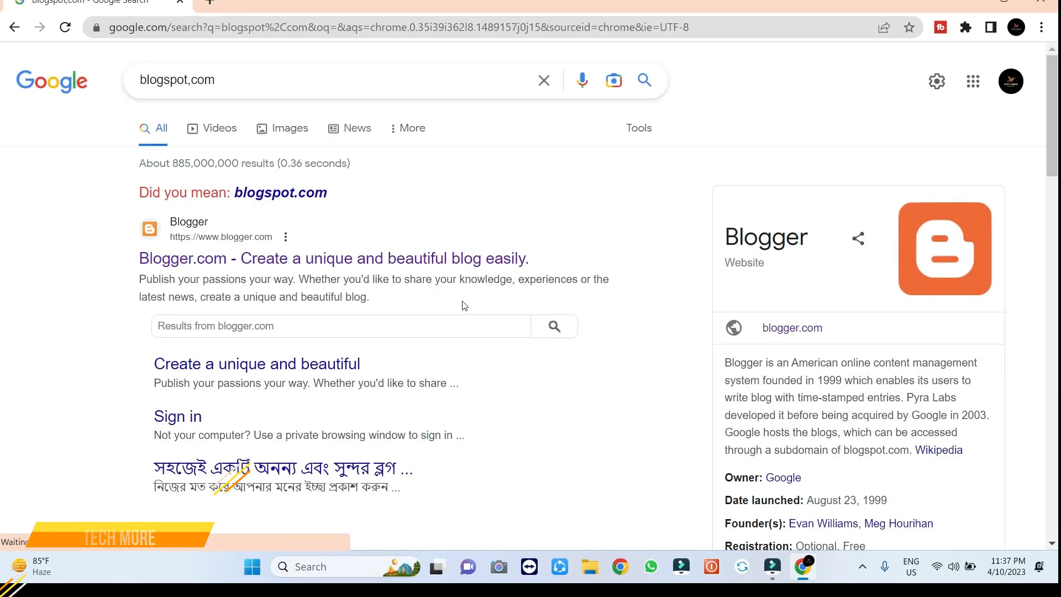
click(290, 264)
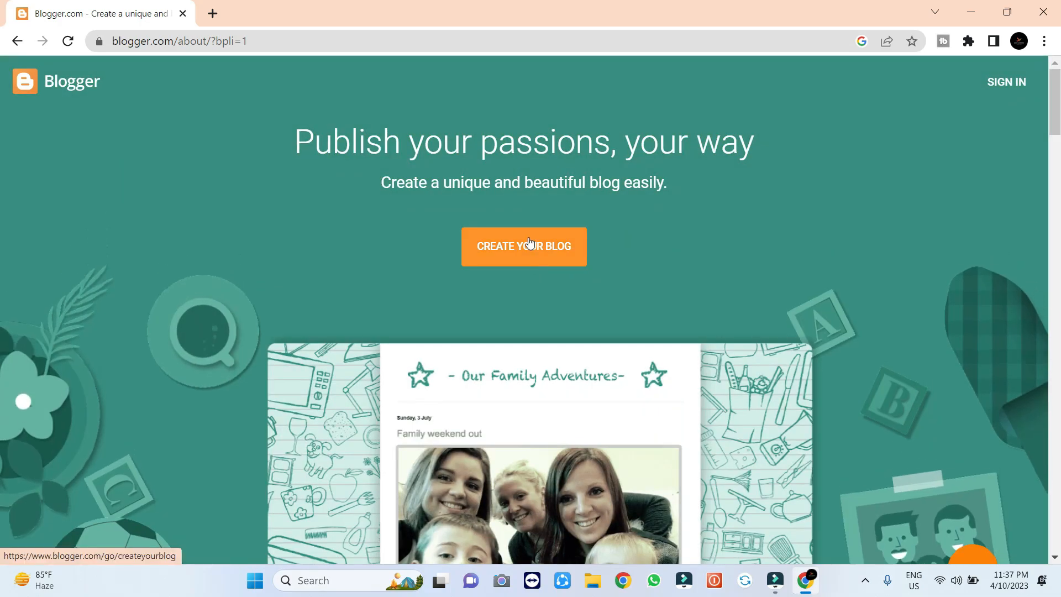
Start creating a blog and sign in with the Google account and its password
click(529, 244)
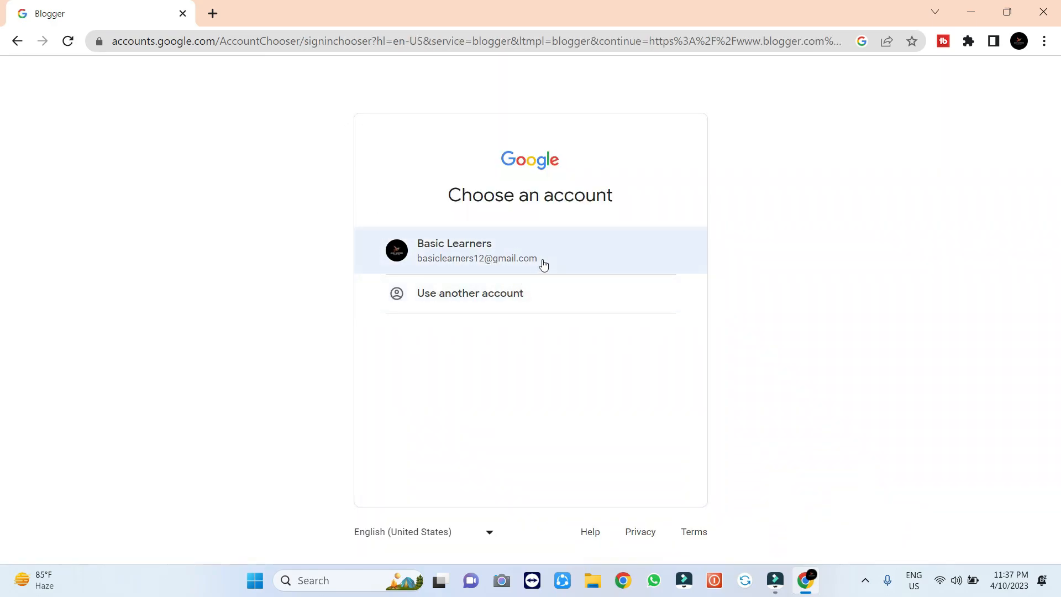
click(480, 252)
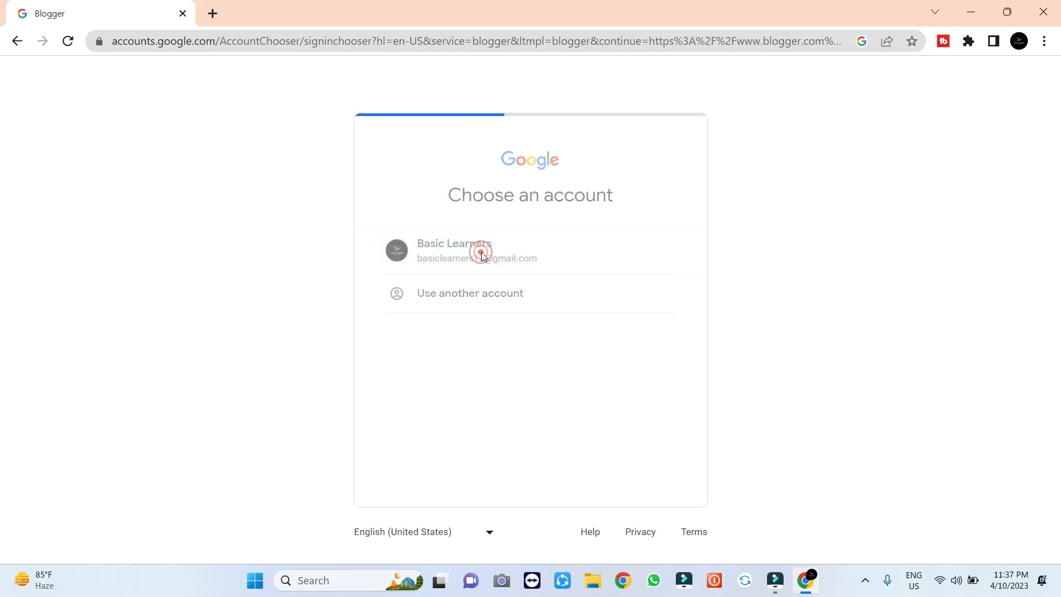
click(530, 325)
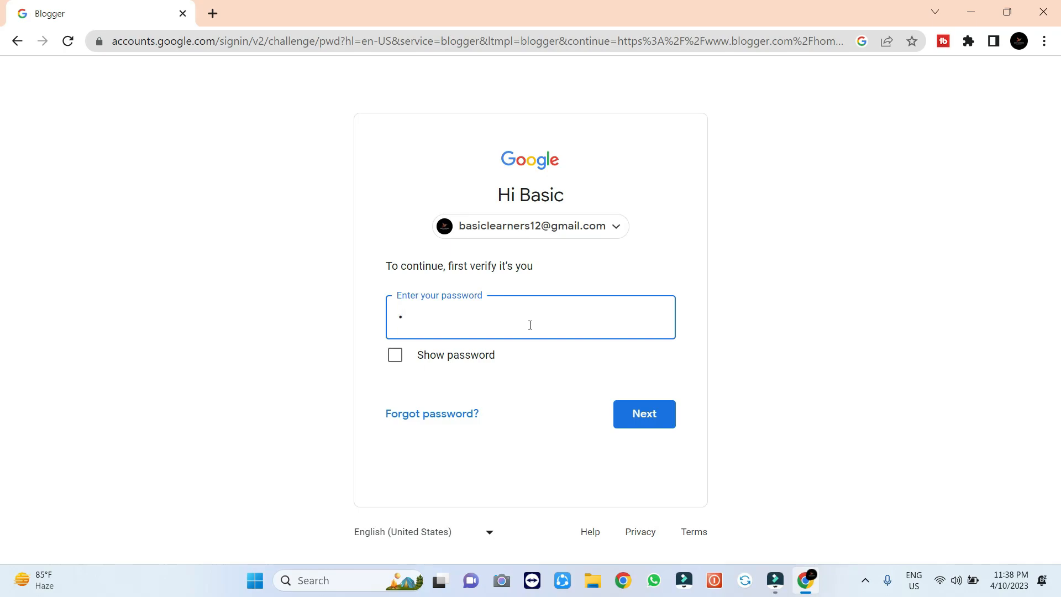
text(••••••••••)
click(653, 414)
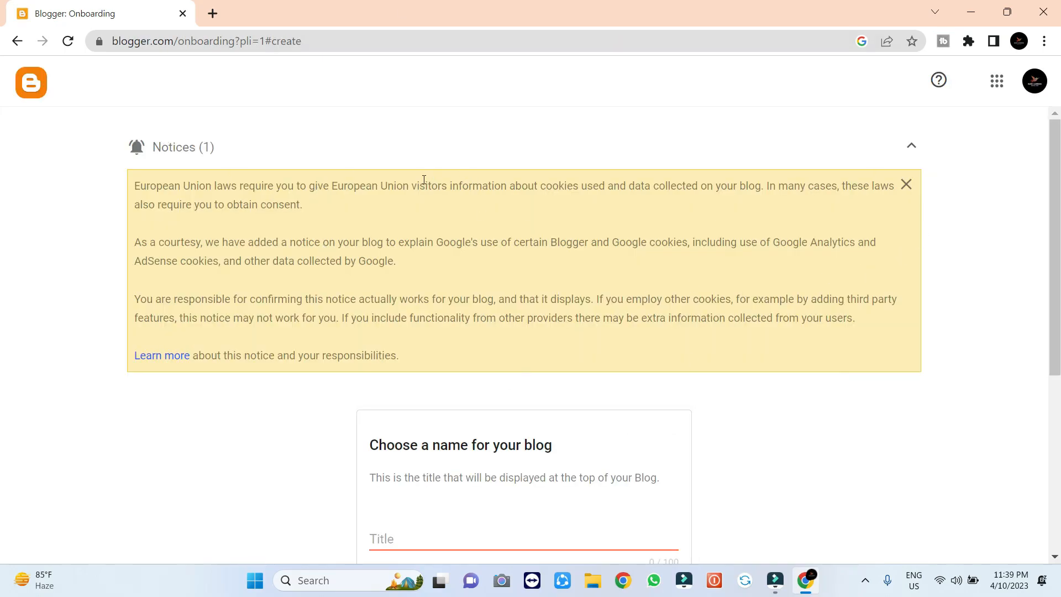
Dismiss the EU cookie notice and title the new blog 'Example'
click(905, 185)
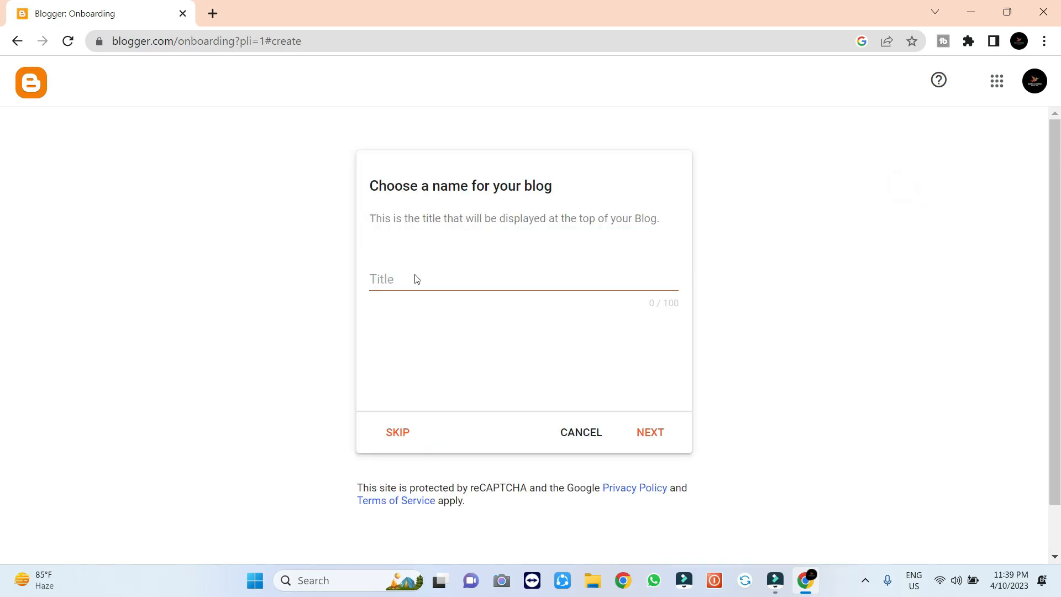
click(500, 279)
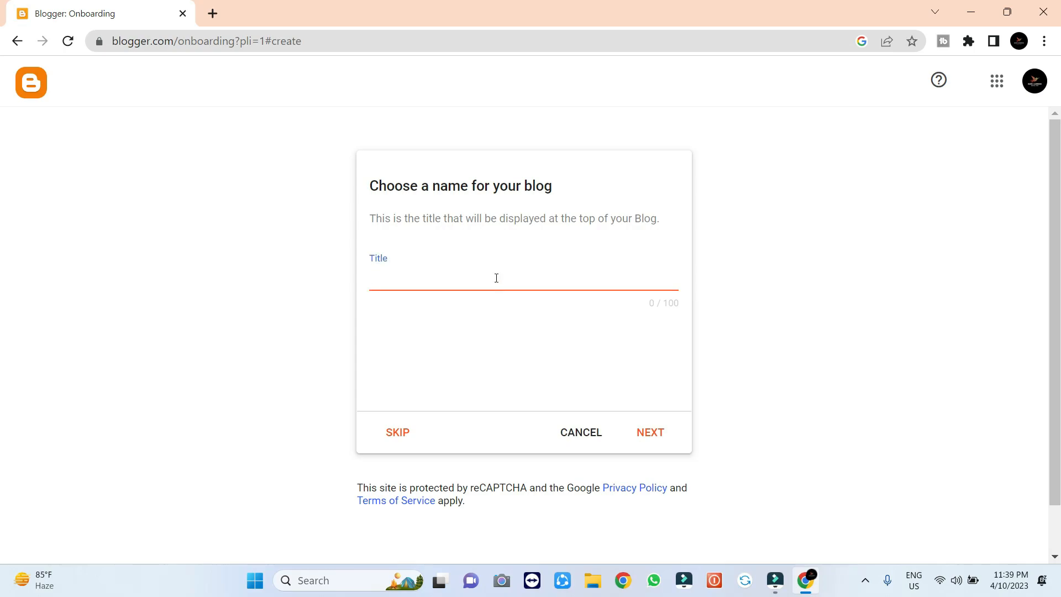
text(Example)
click(653, 432)
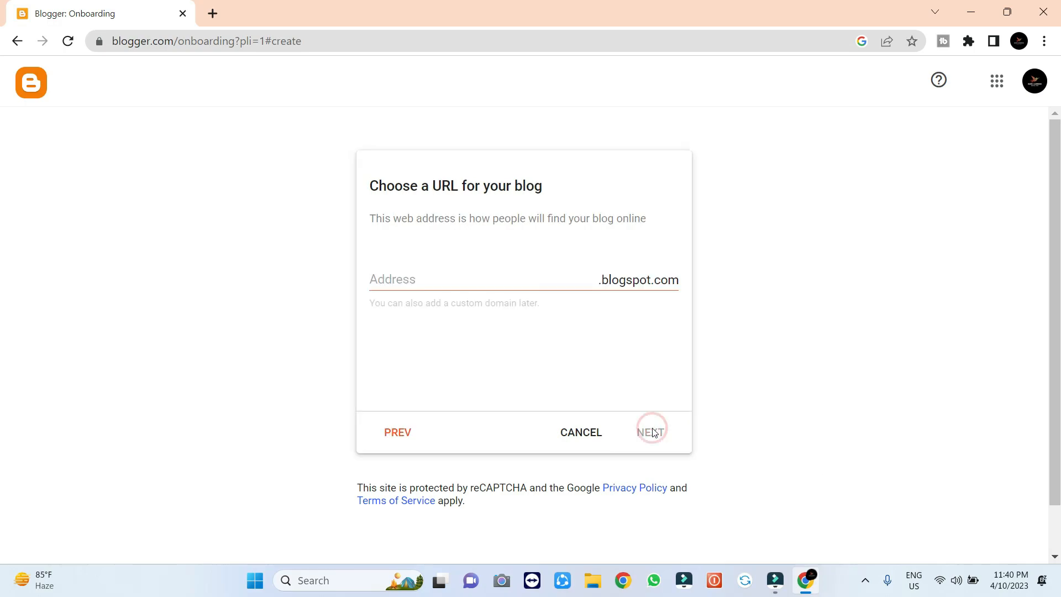
Set the blog address to the available example8760.blogspot.com after example12345 was rejected
click(473, 286)
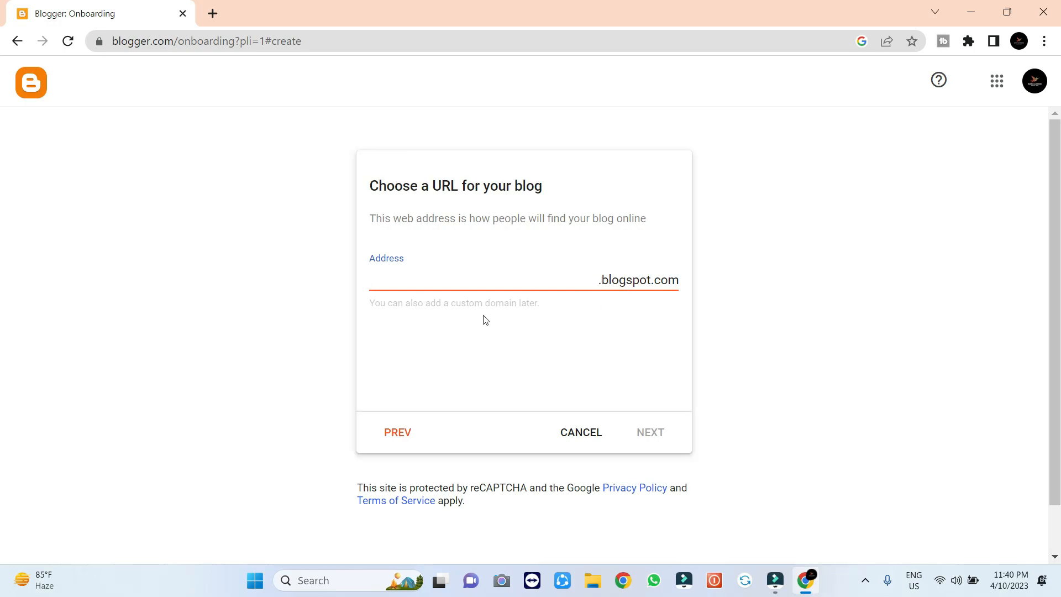
text(e)
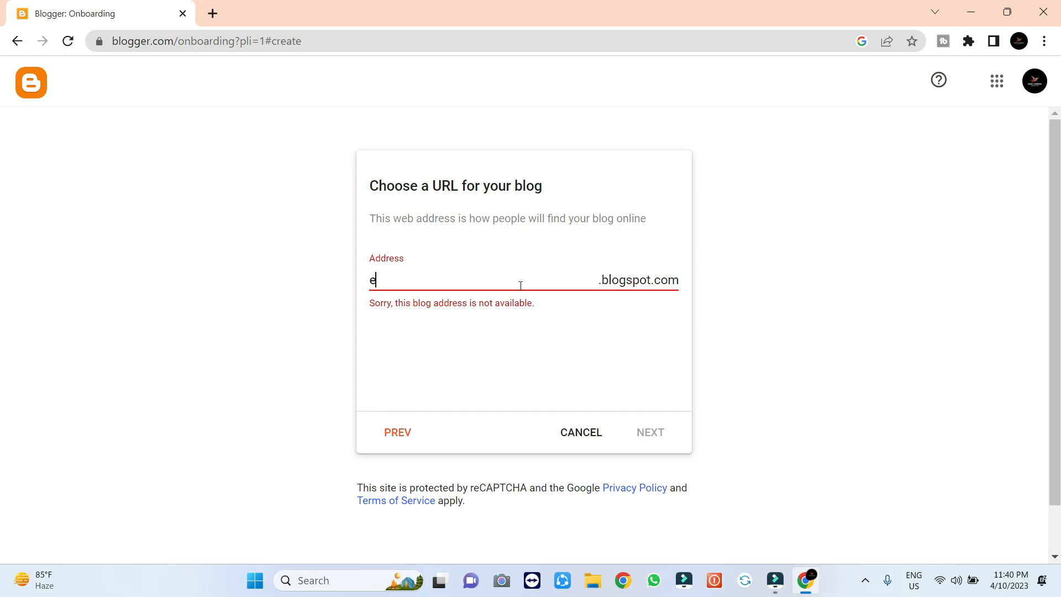
text(xample)
text(12)
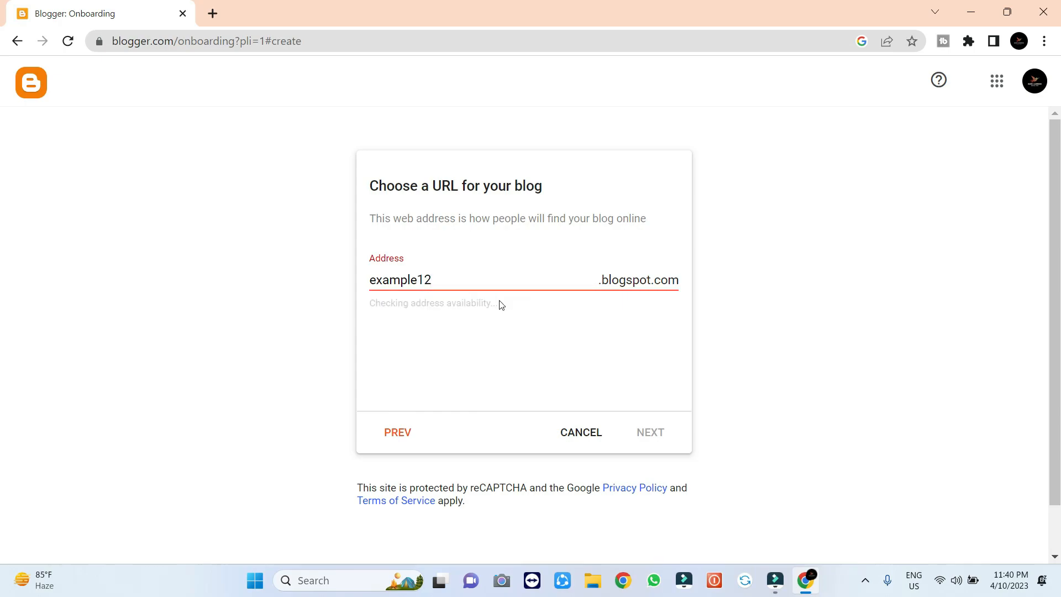
text(345)
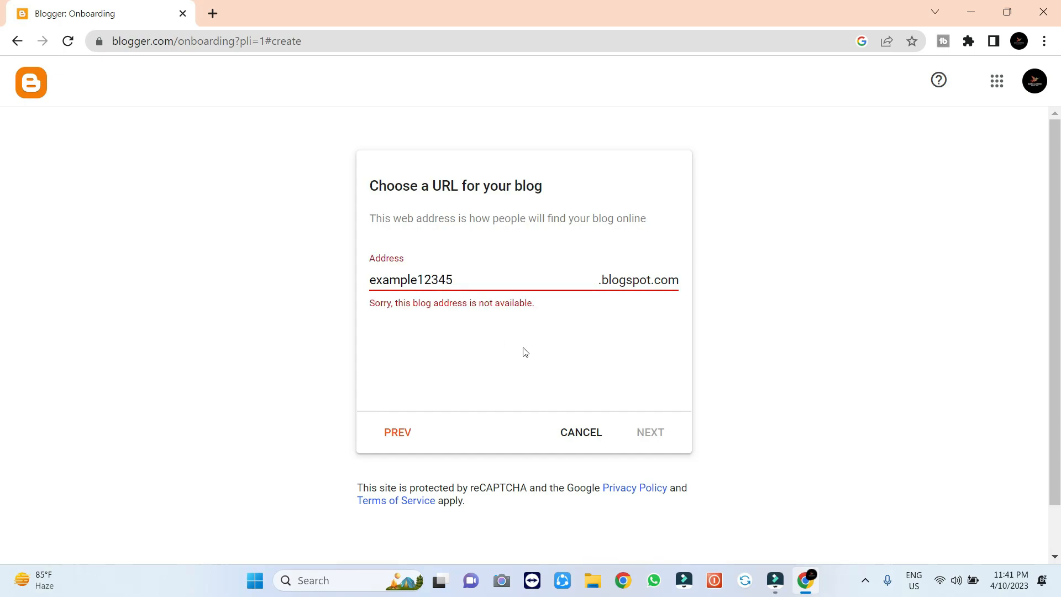
key(BackSpace)
key(BackSpace)
key(BackSpace)
key(BackSpace)
key(BackSpace)
text(8760)
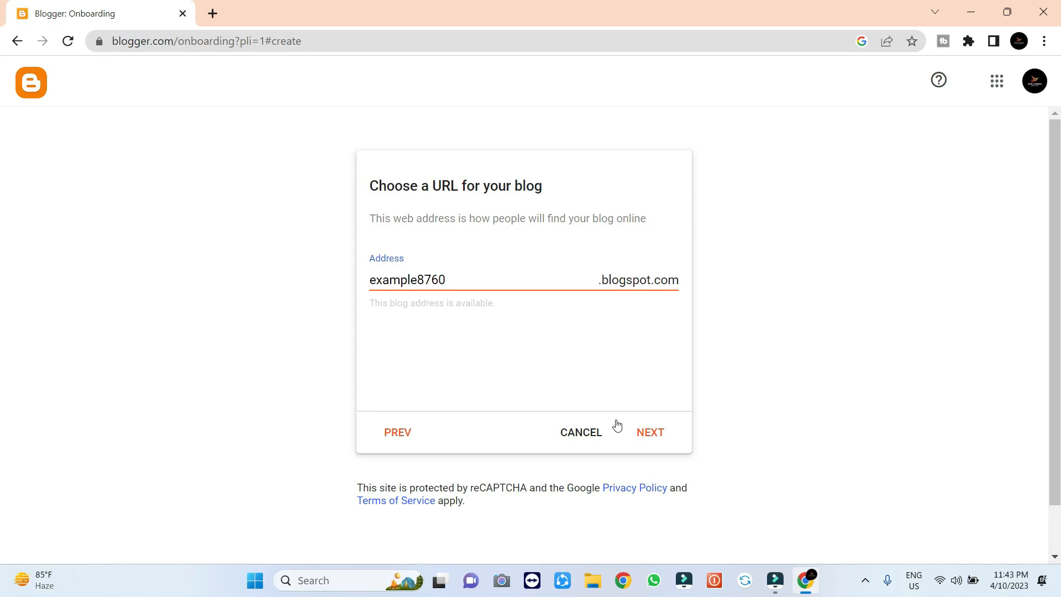
Accept the address, enter 'Example' as display name, and finish creating the blog
click(647, 430)
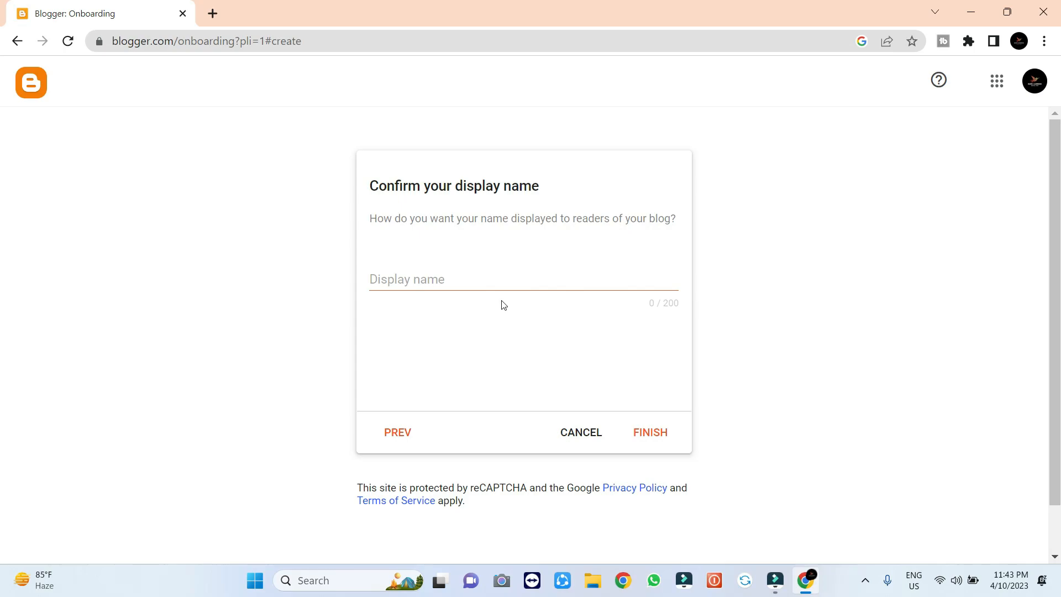
click(485, 279)
text(Example)
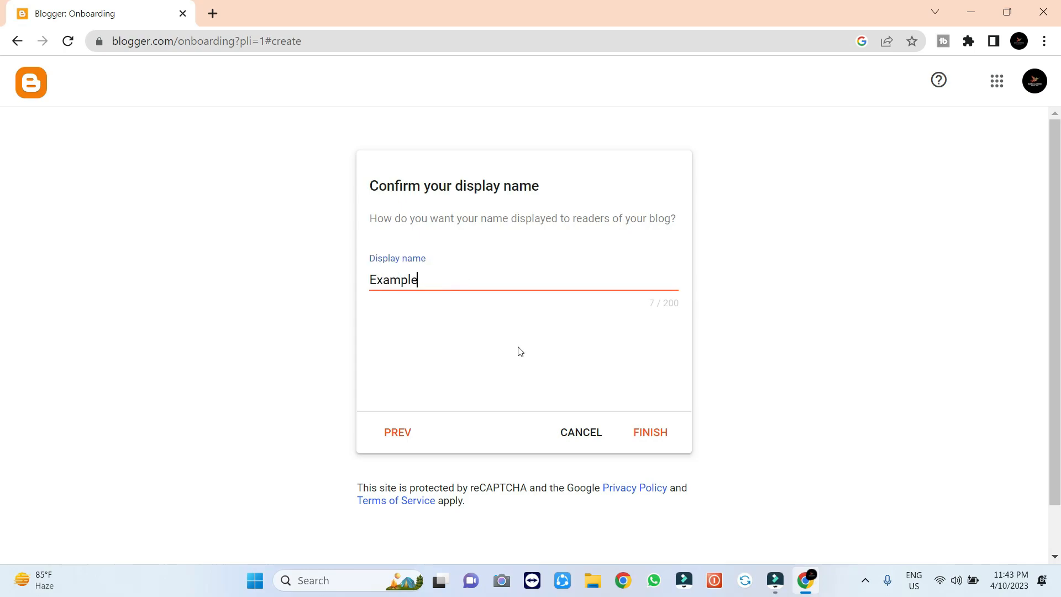
click(657, 437)
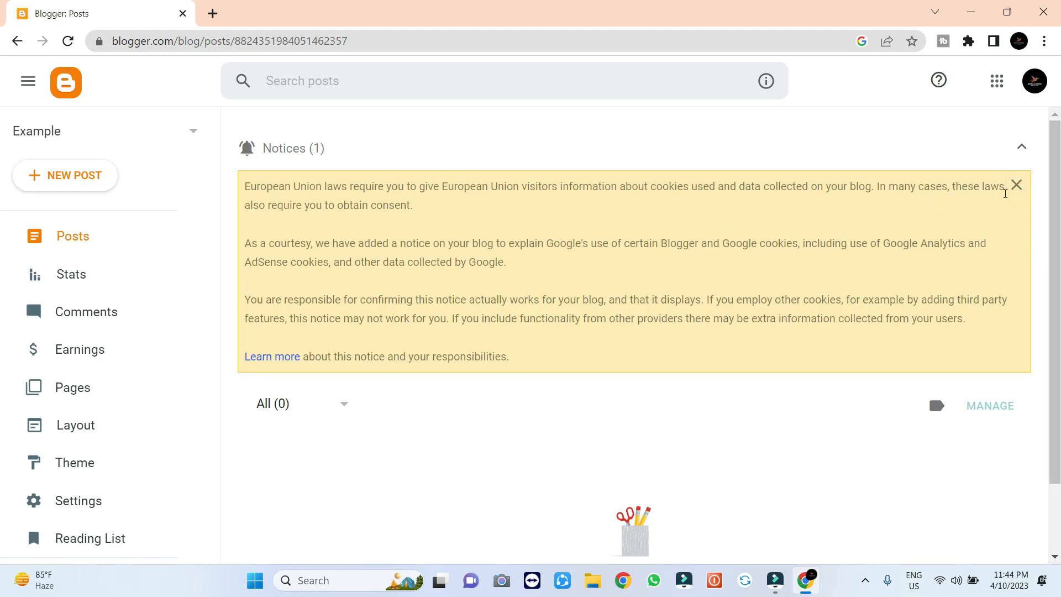
click(1016, 185)
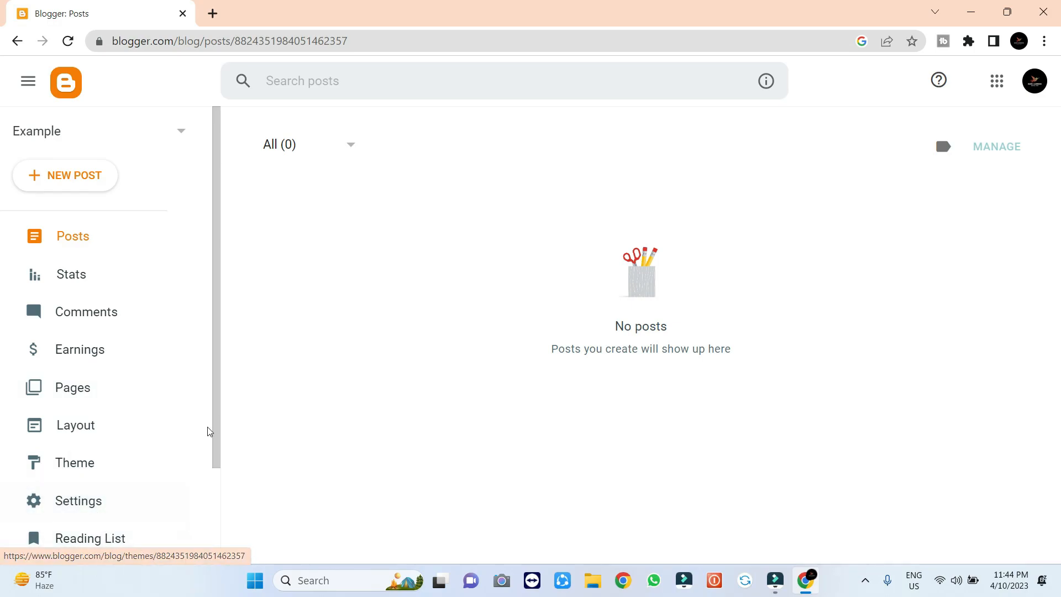
drag(220, 433, 232, 549)
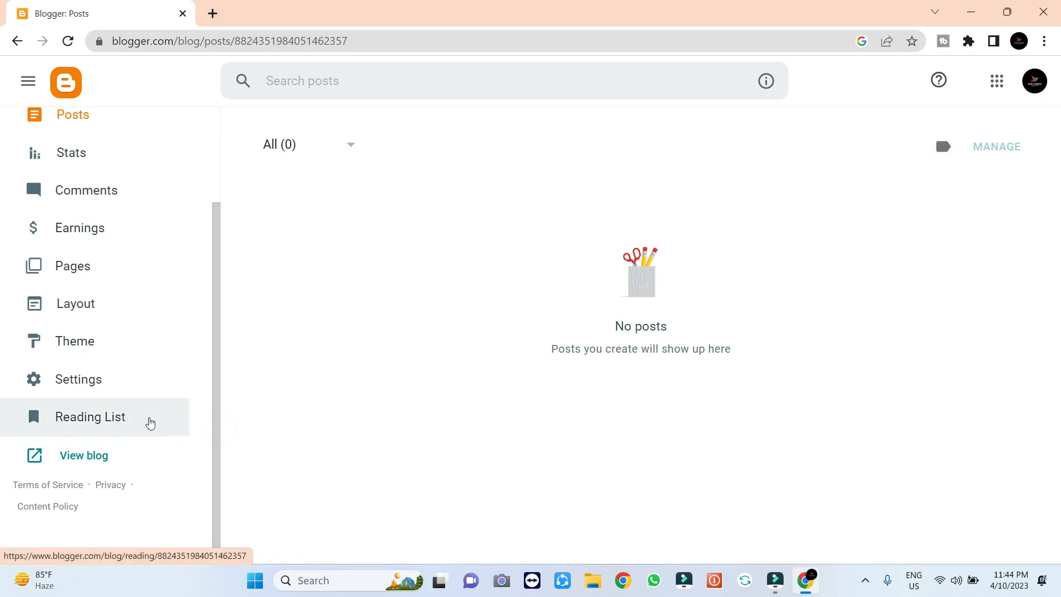
drag(218, 336, 237, 223)
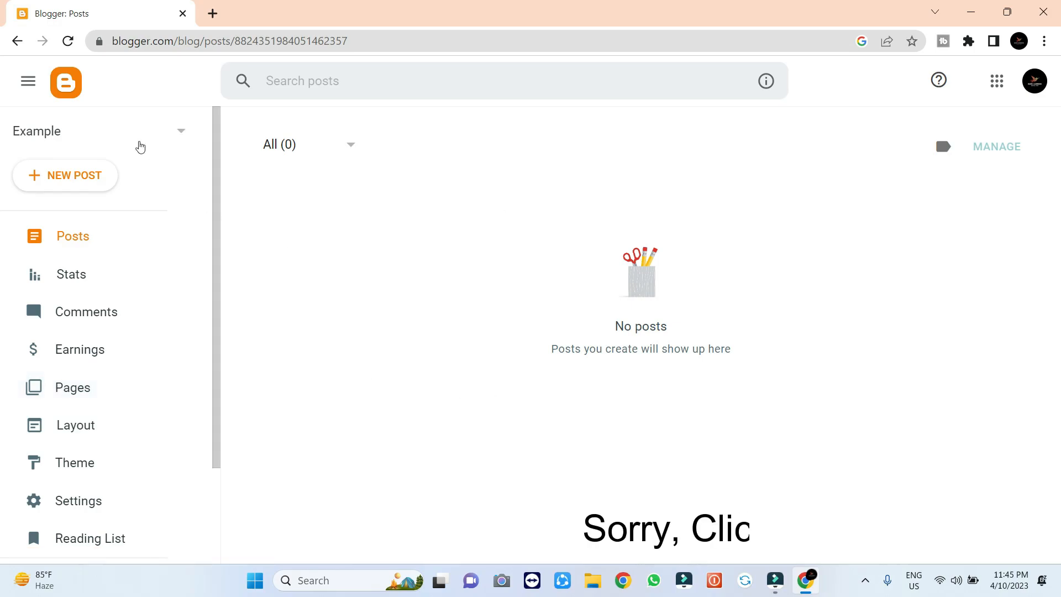
Start a new blank post for the Example blog and open a second Chrome tab
click(81, 180)
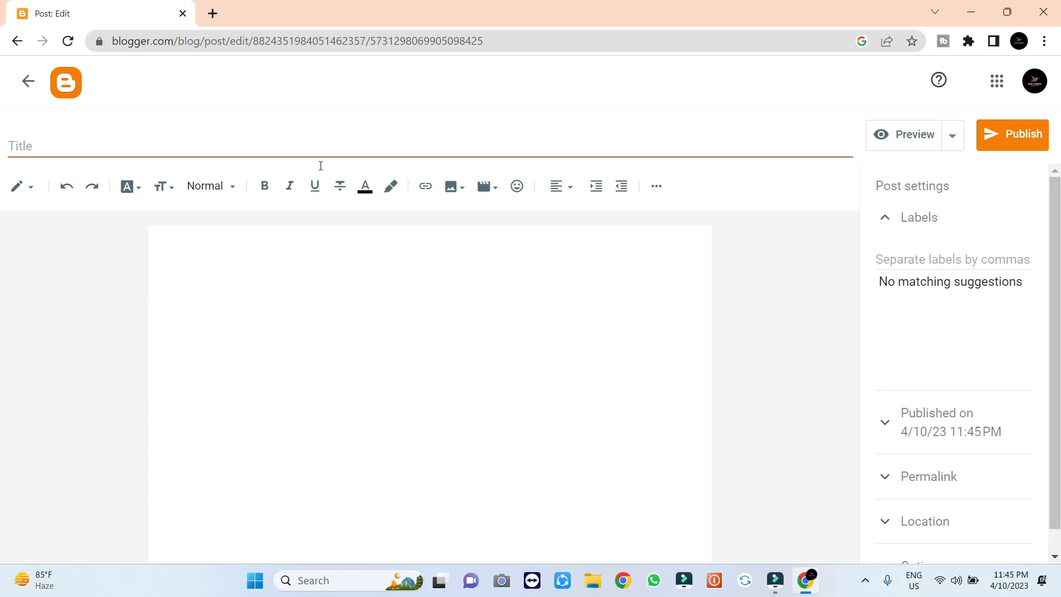
click(213, 13)
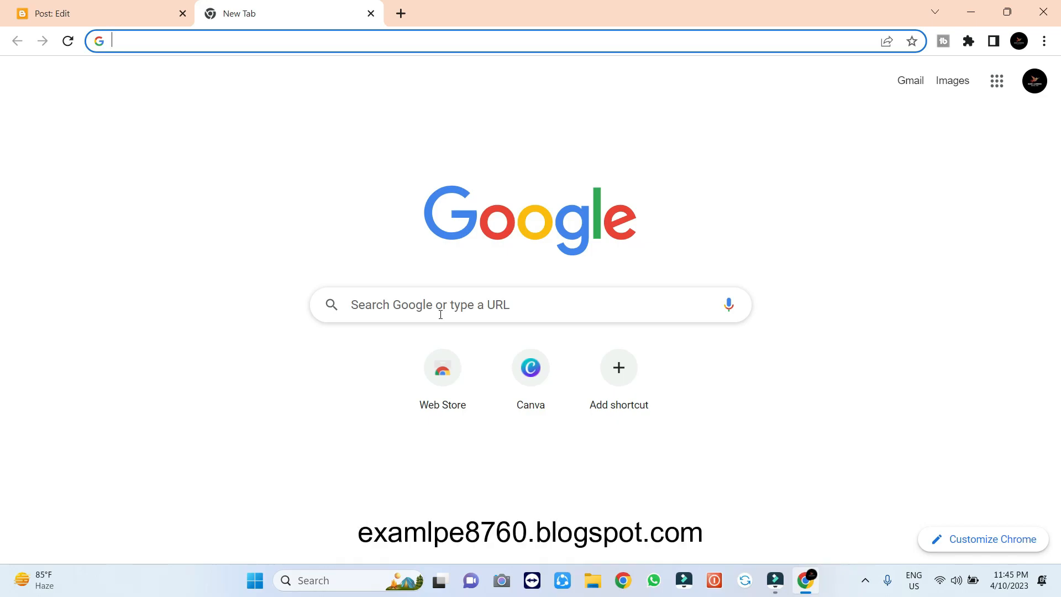
Load example8760.blogspot.com to view the live blog, which has no posts yet
text(exampl)
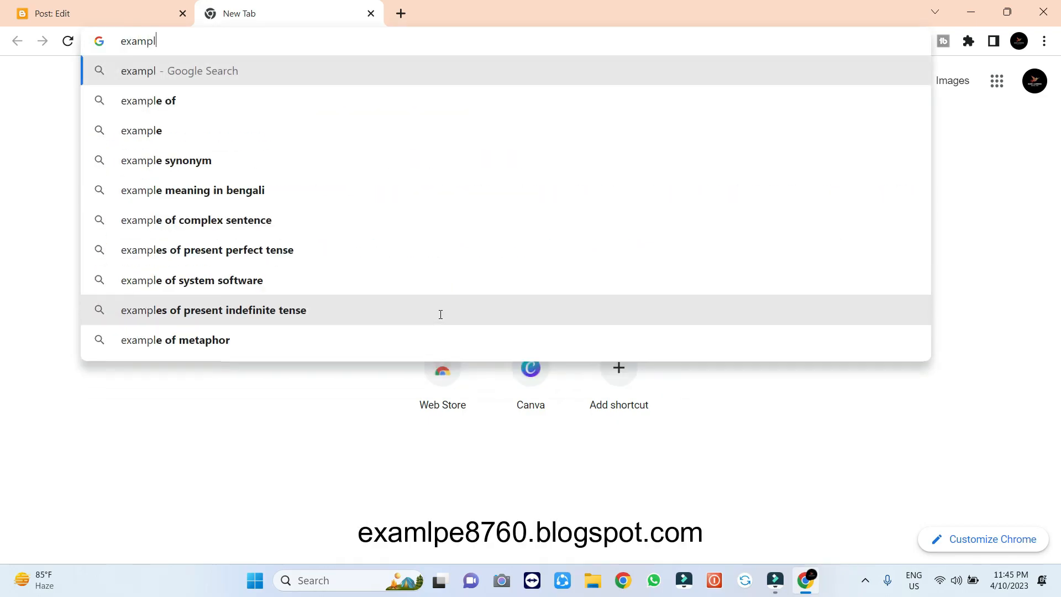
text(e87)
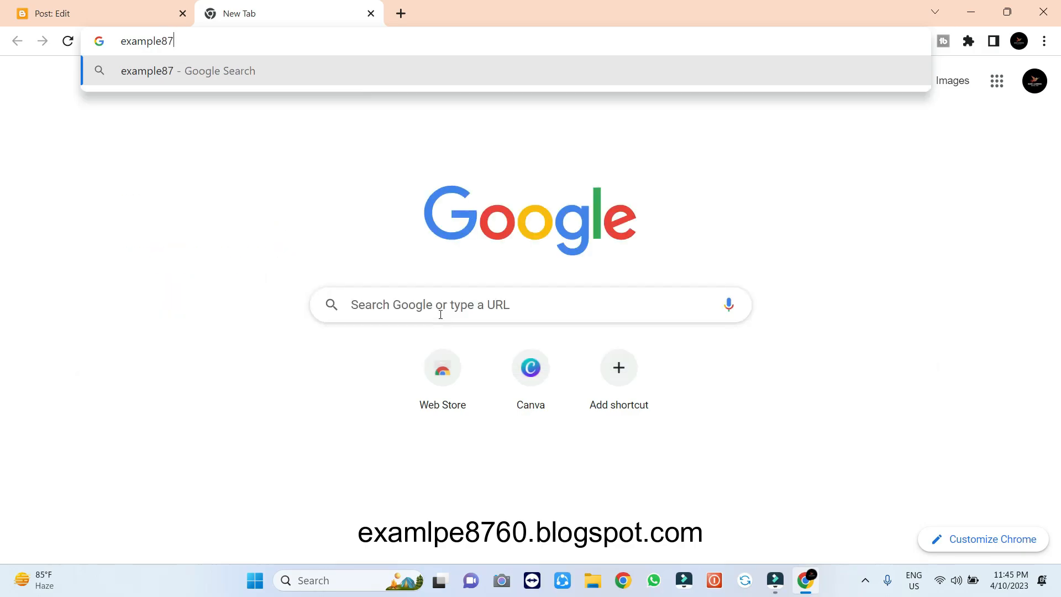
text(60.blogsp)
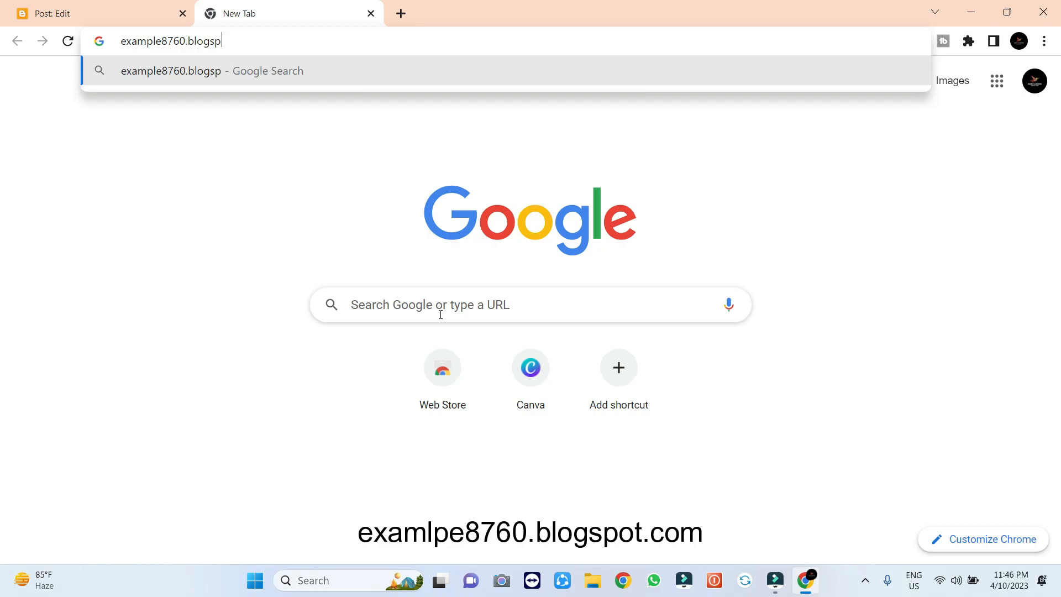
text(ot.com)
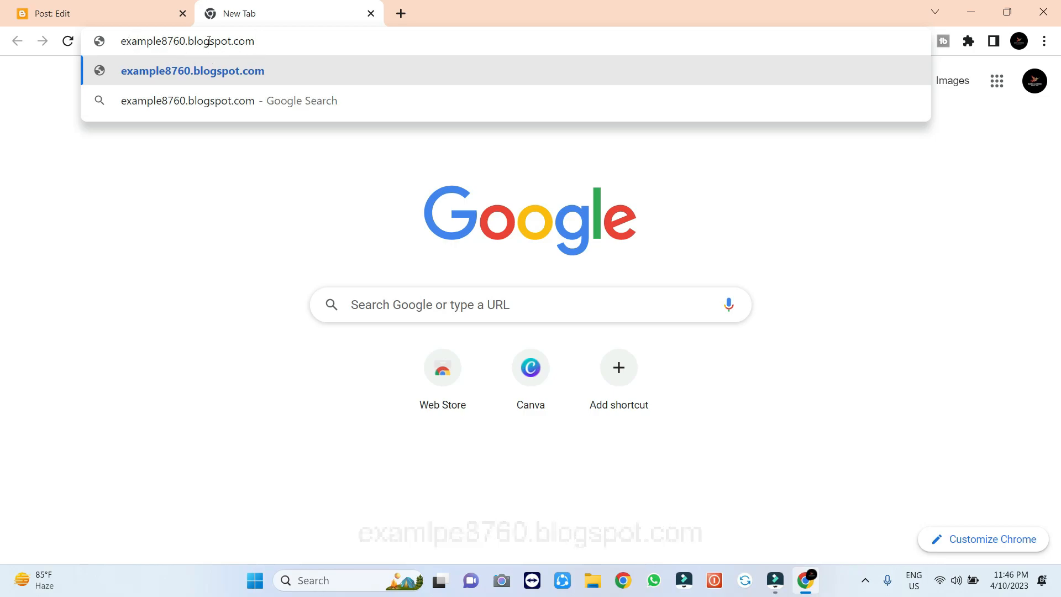
key(Return)
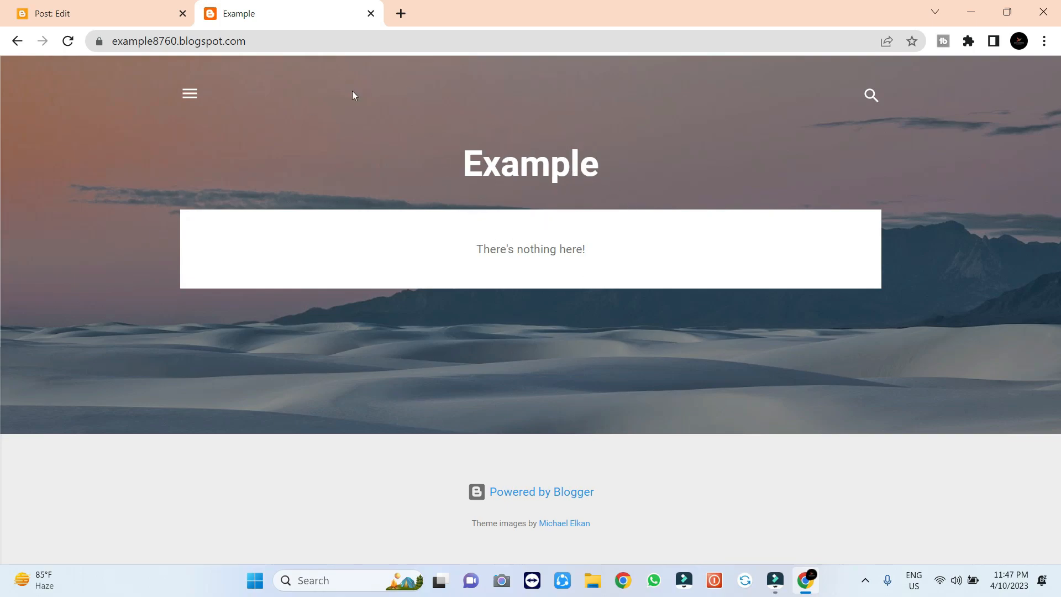
Go back to the Blogger Posts list and reopen the untitled Apr 10 draft
click(122, 9)
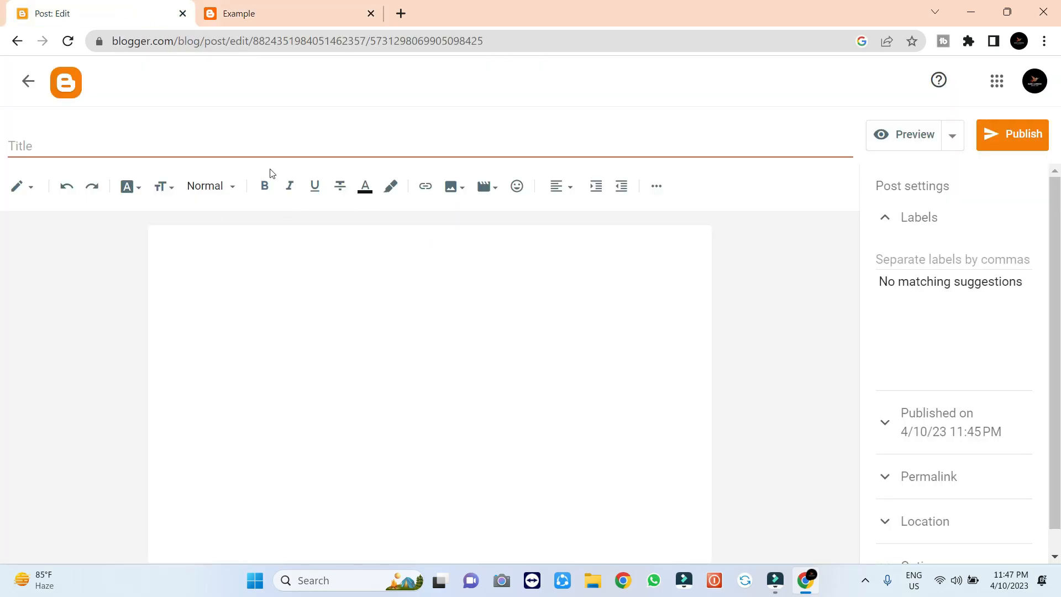
click(17, 41)
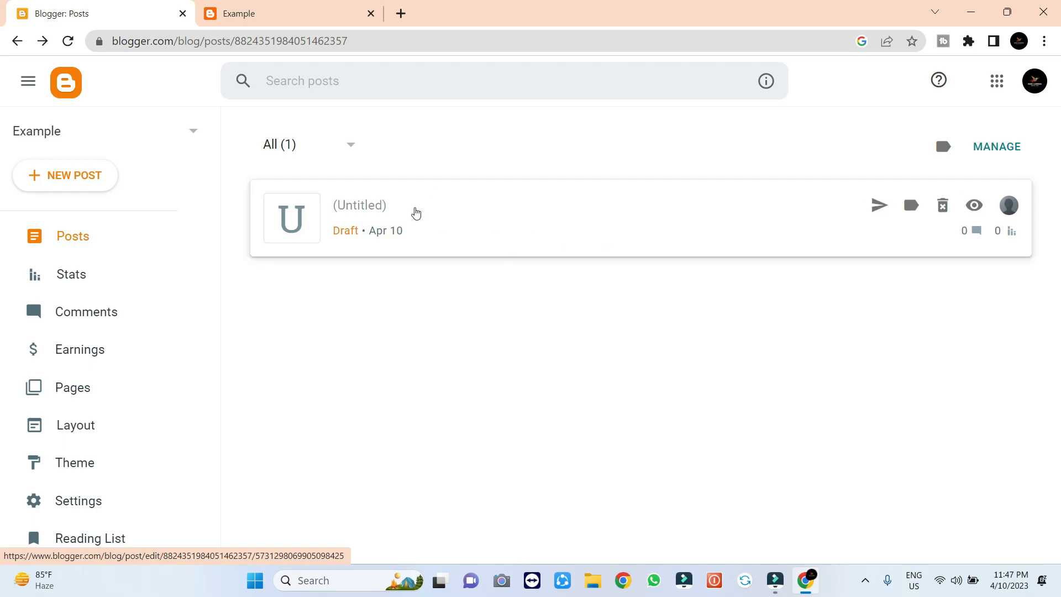
click(568, 223)
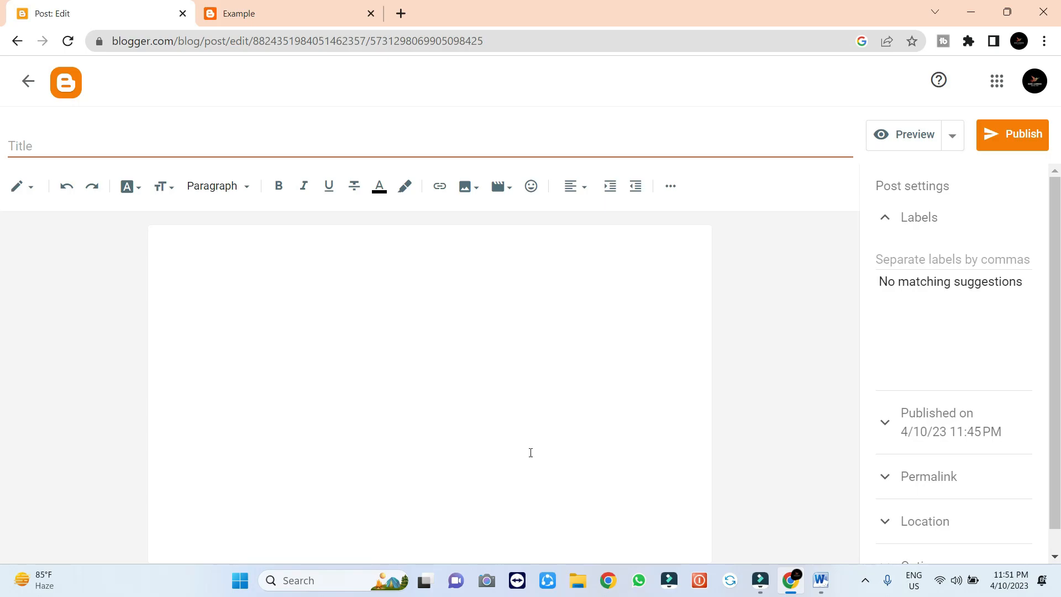
Copy the entire Bengali article from Word, then return to the empty Blogger post body
click(829, 585)
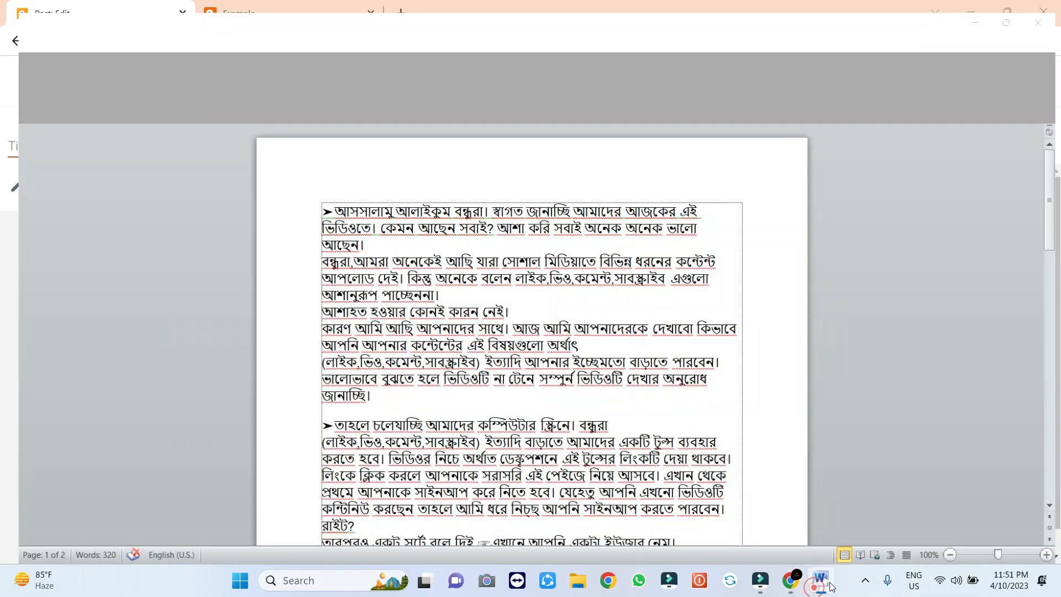
scroll(668, 294, down, 10)
scroll(657, 304, up, 10)
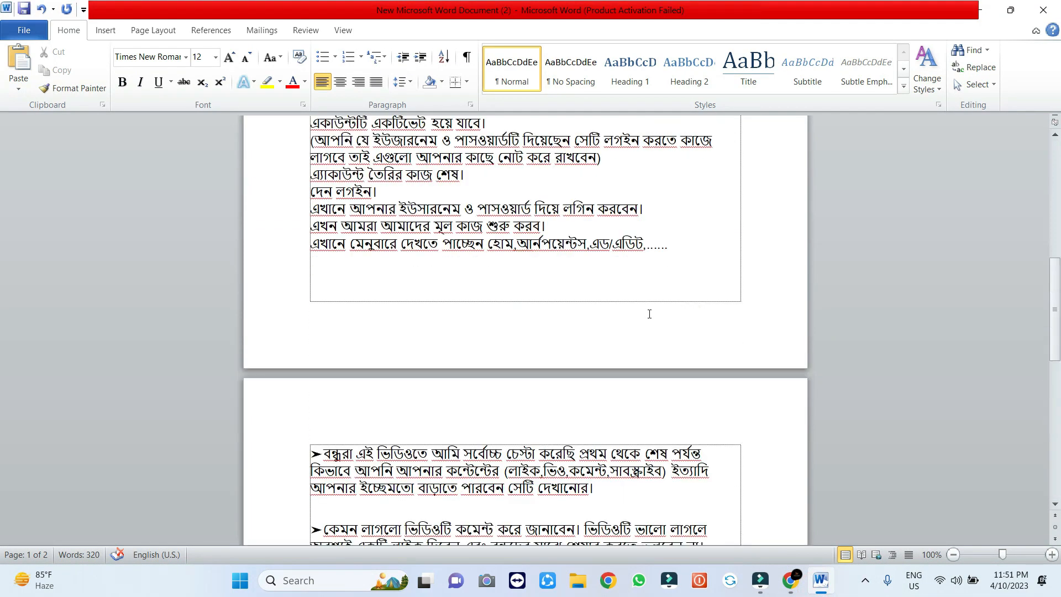
click(313, 201)
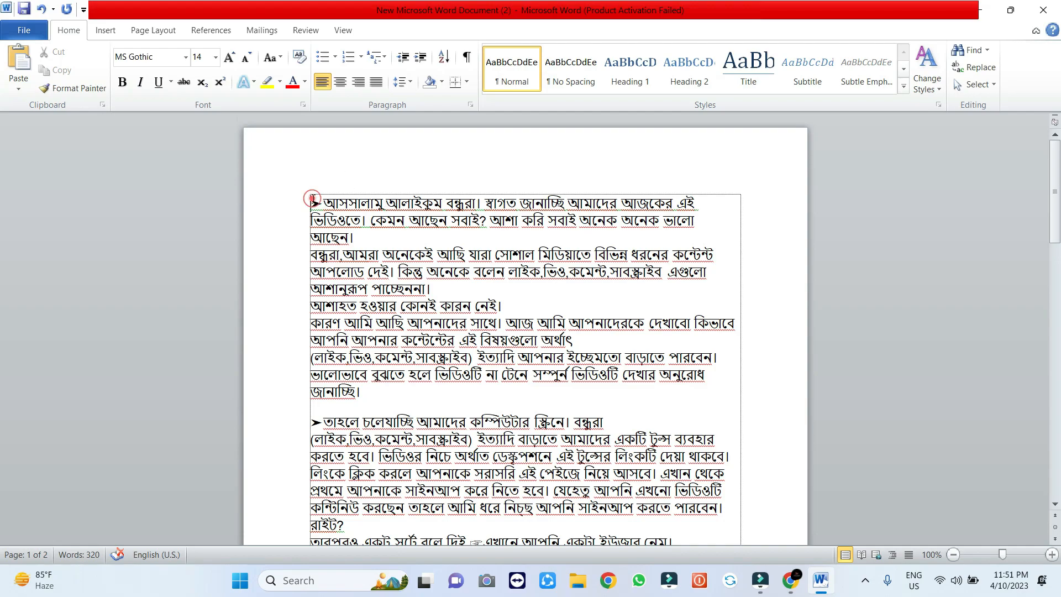
key(ctrl+a)
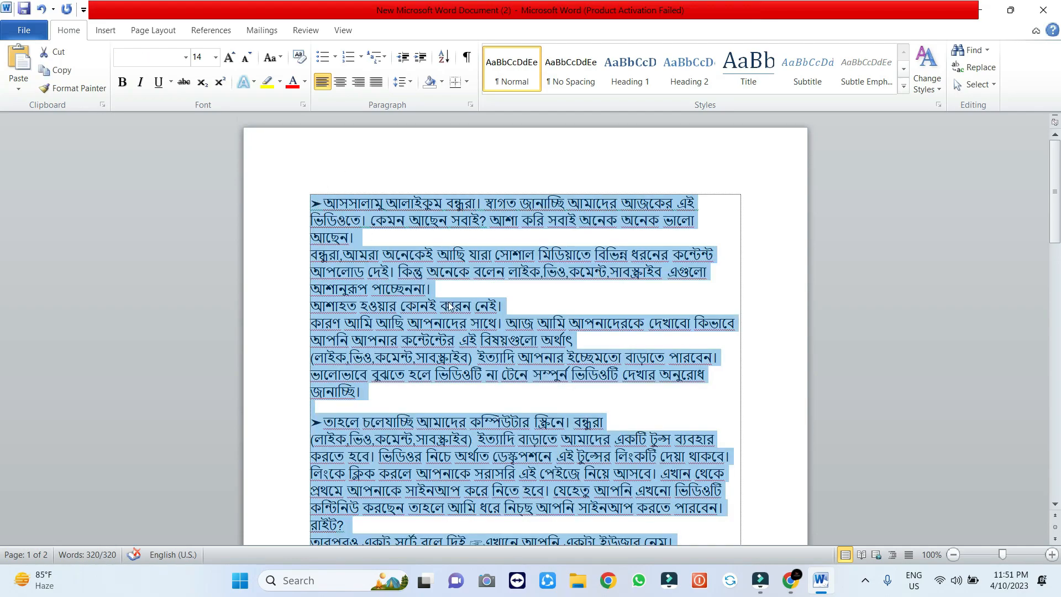
click(803, 582)
click(405, 233)
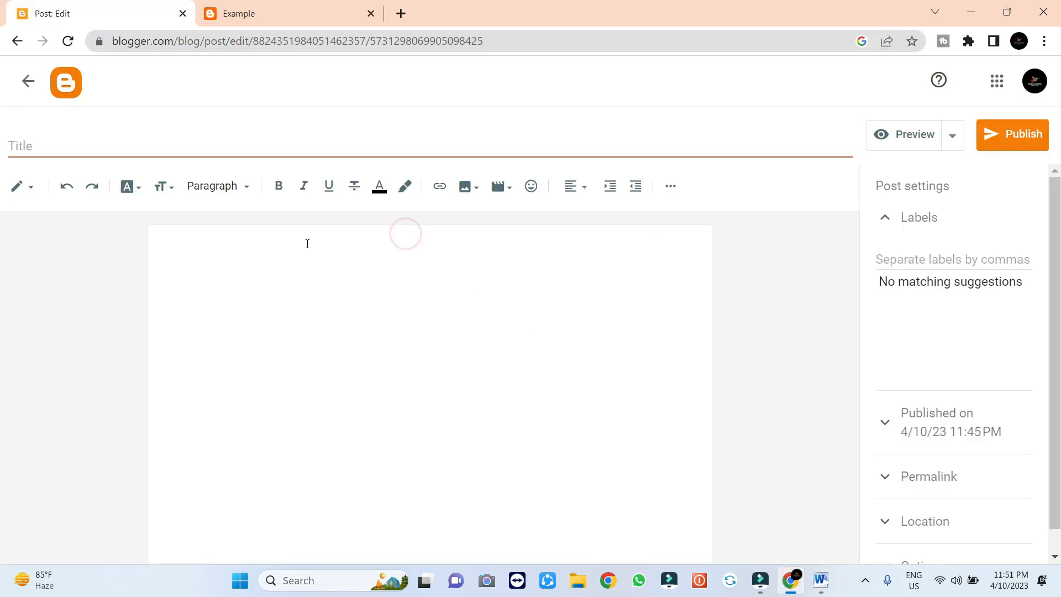
Paste the Bengali article into the post body and delete the blank first line
key(ctrl+v)
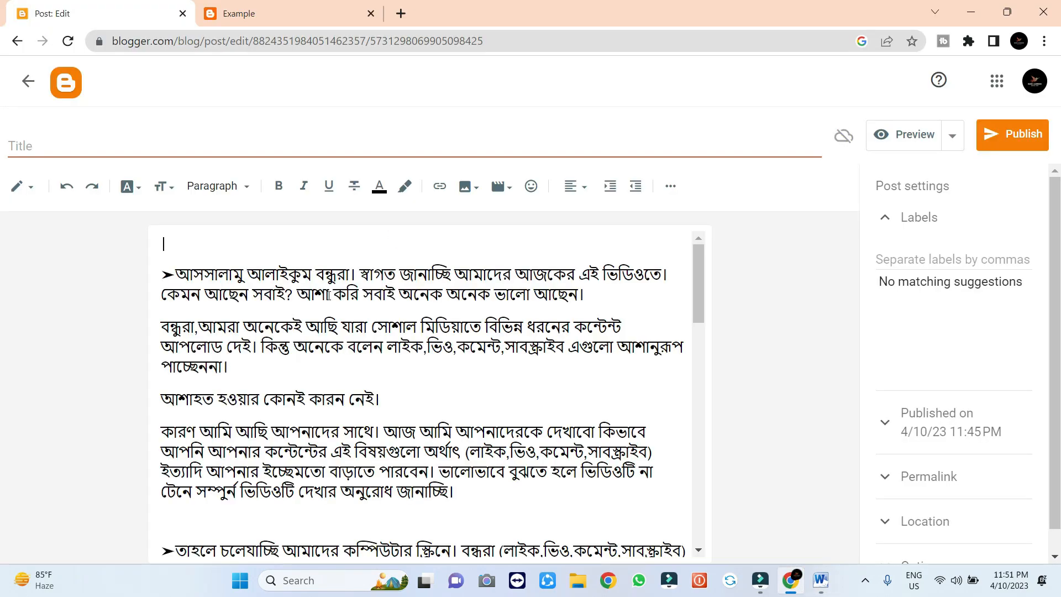
key(Delete)
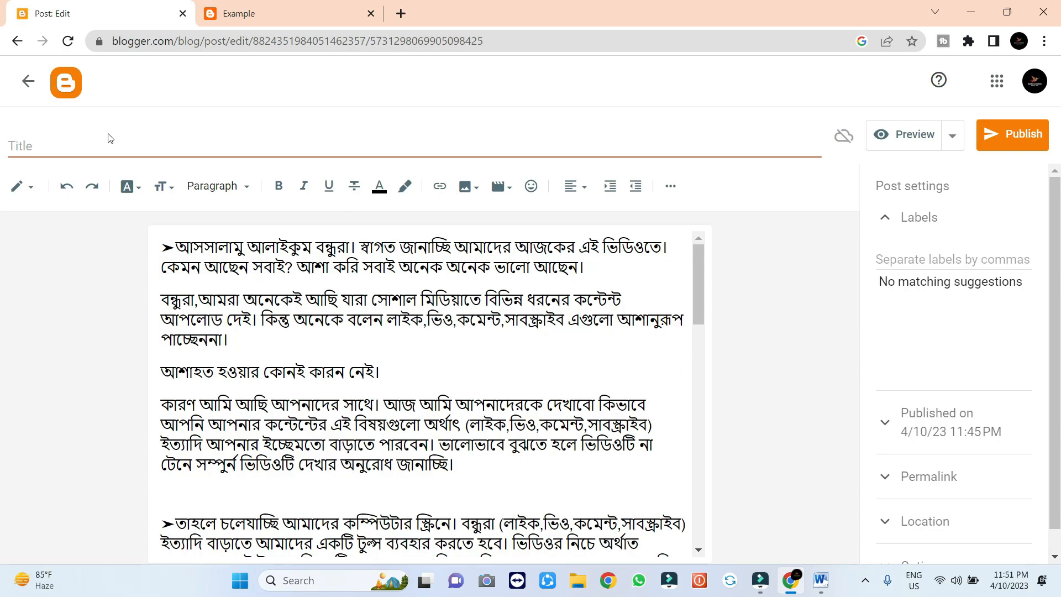
click(98, 153)
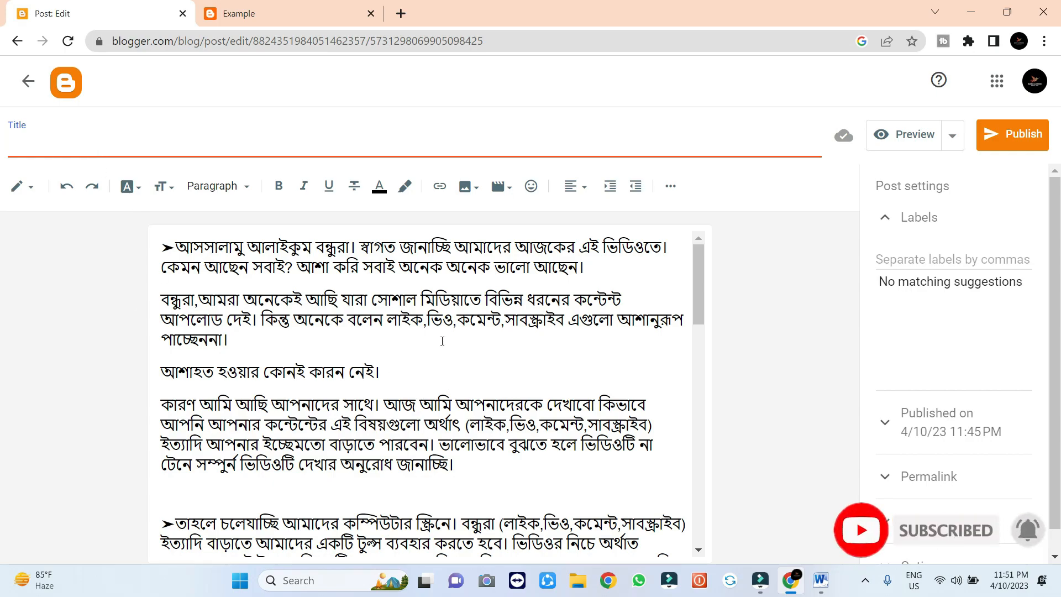
drag(700, 299, 713, 279)
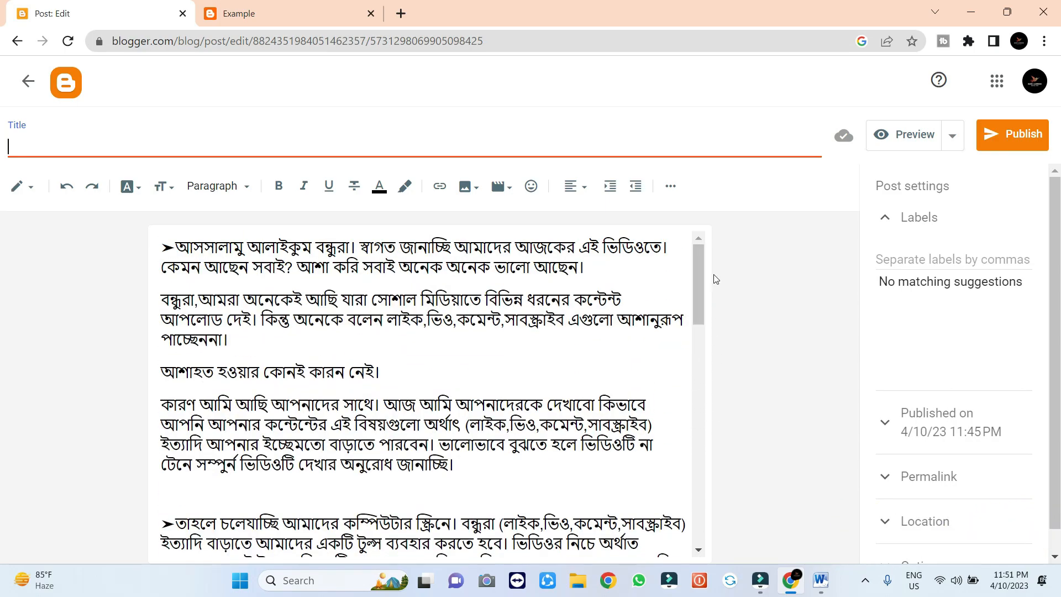
Enter 'This is my first blog' as the draft's title and scroll through the post
click(64, 147)
text(This is my first blog)
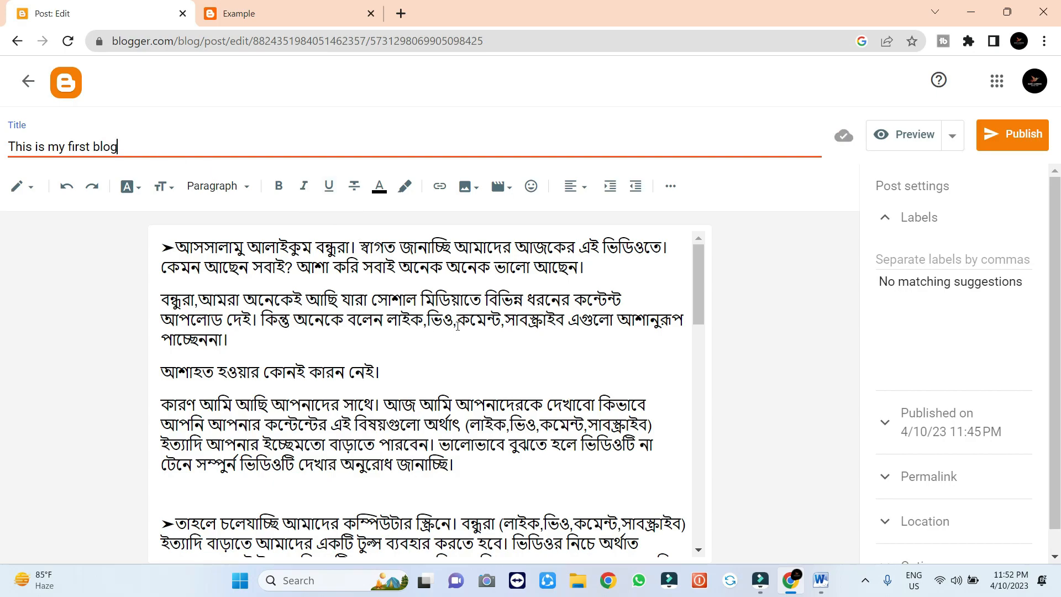
drag(697, 281, 657, 264)
drag(700, 309, 685, 244)
Publish 'This is my first blog' and confirm it in the Publish post? dialog
click(1008, 140)
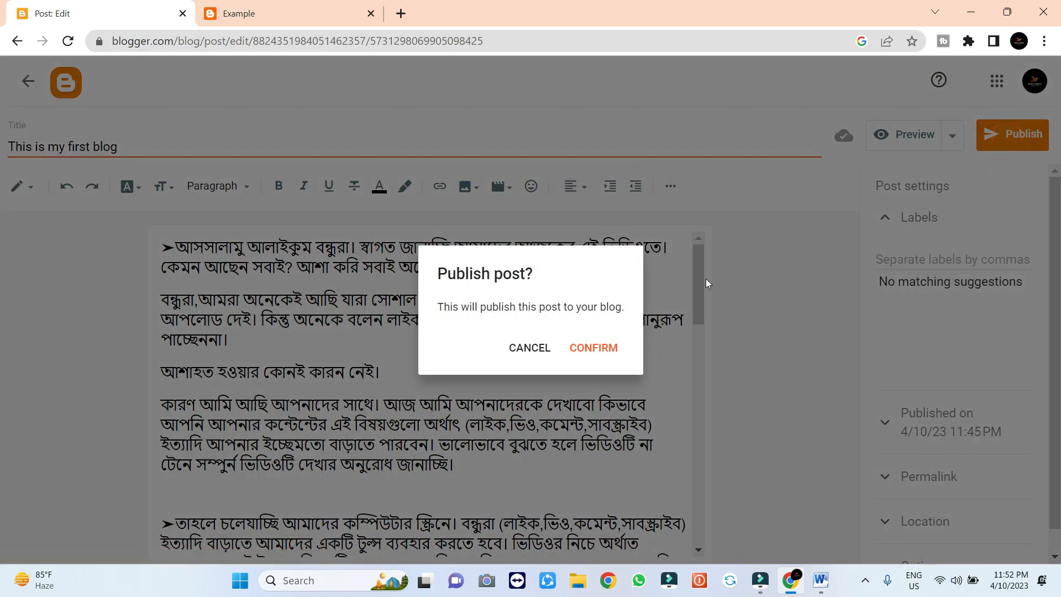
click(594, 348)
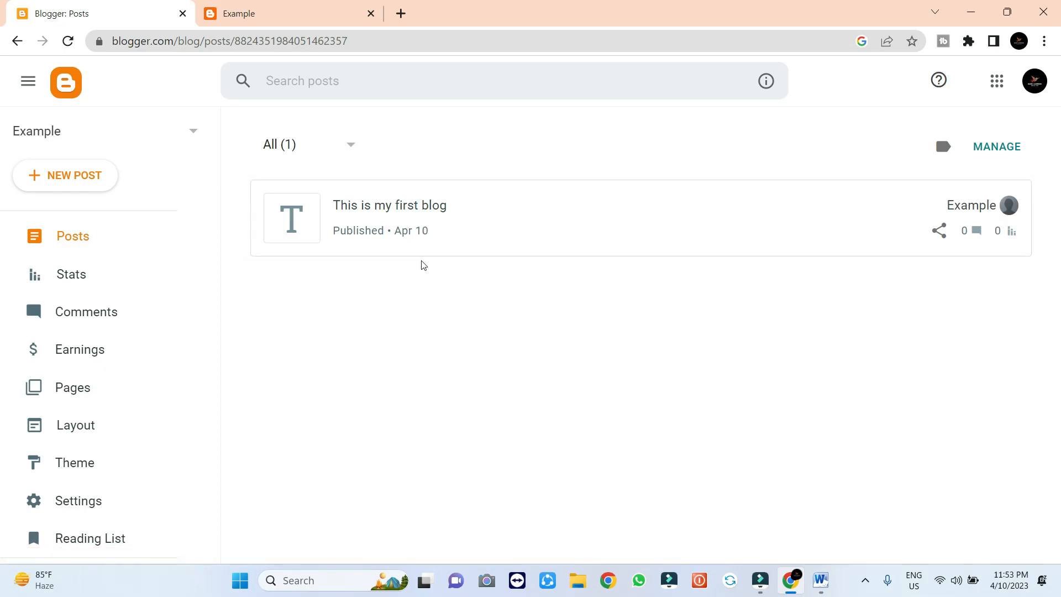
key(ctrl+Tab)
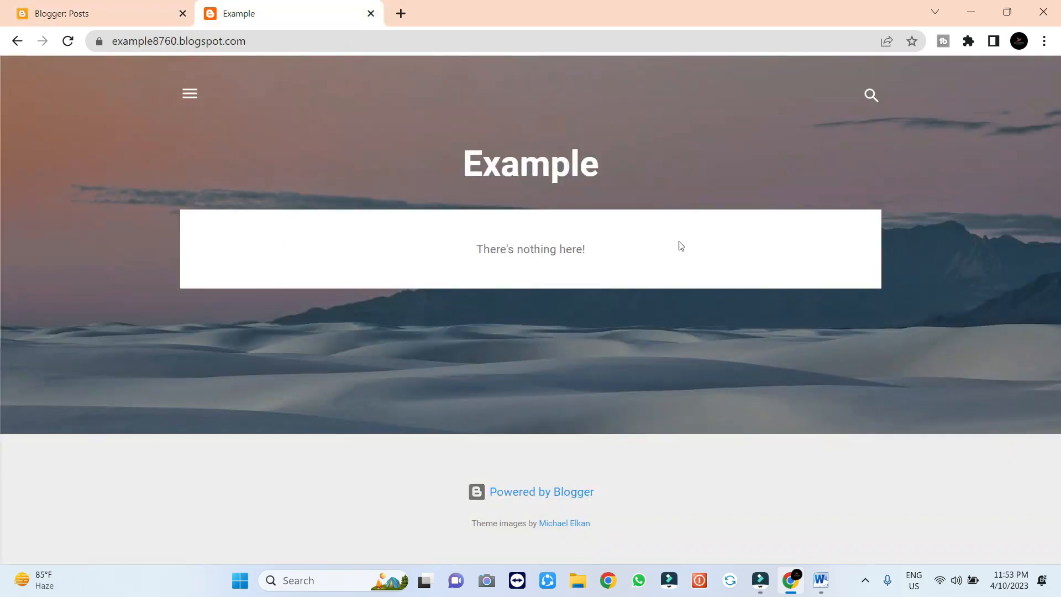
click(67, 41)
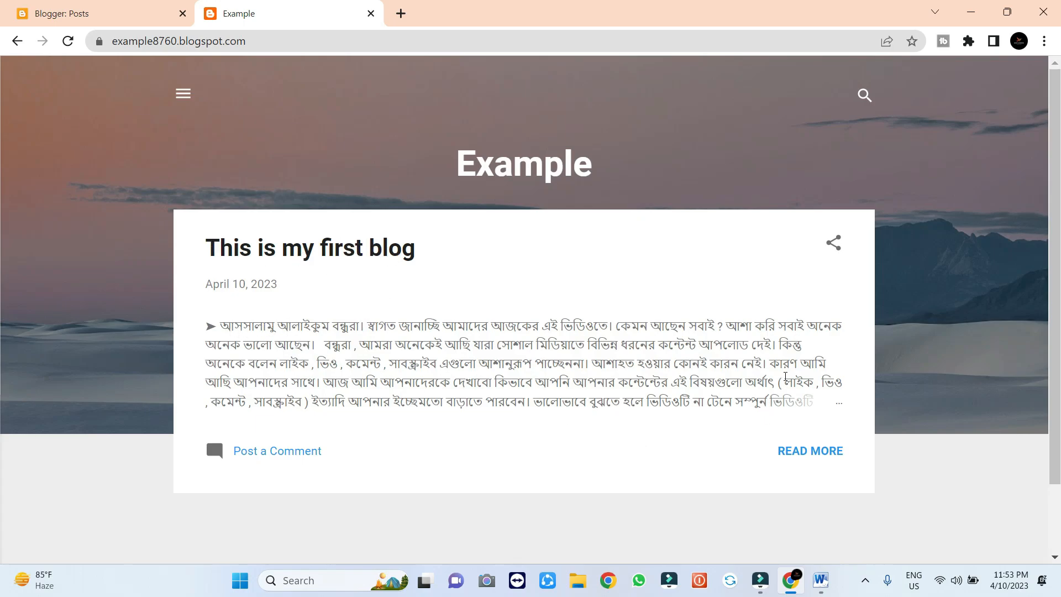
click(808, 451)
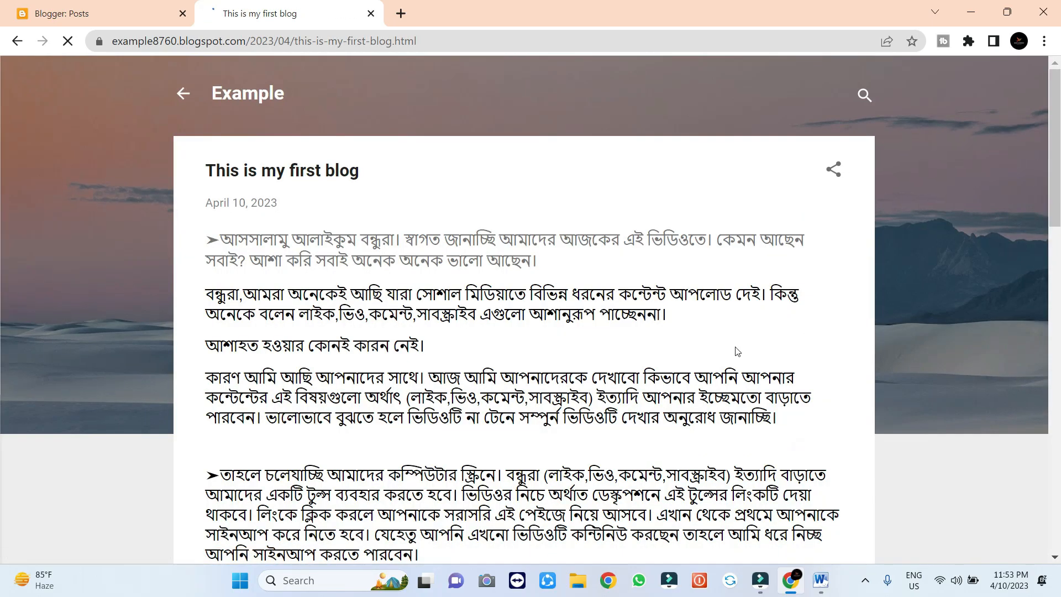
scroll(735, 347, down, 15)
scroll(735, 347, up, 15)
scroll(965, 231, down, 5)
scroll(966, 230, down, 1)
scroll(966, 231, up, 7)
click(111, 44)
drag(118, 40, 249, 78)
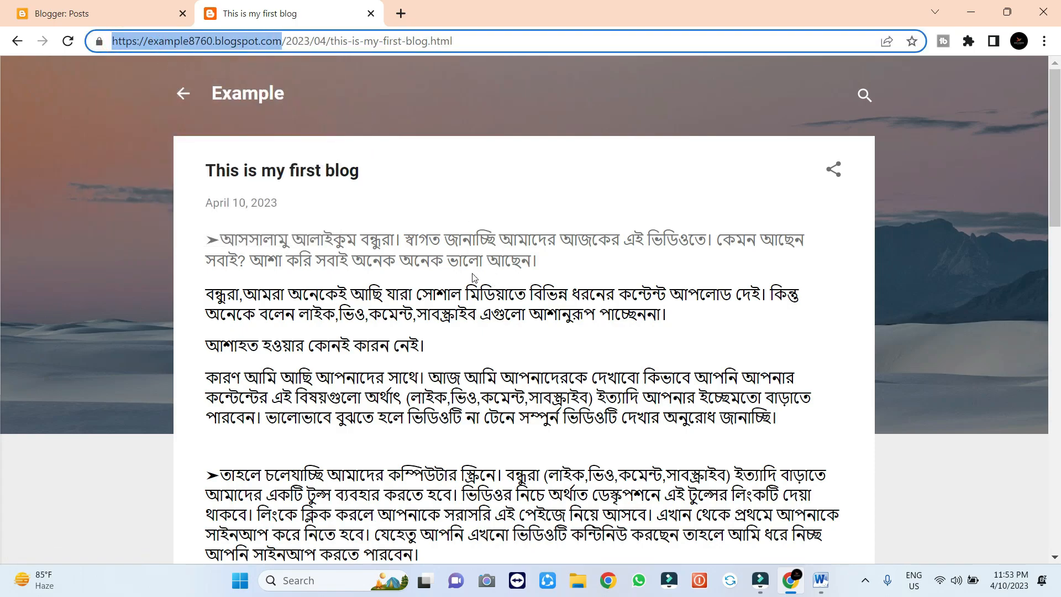
scroll(609, 267, down, 15)
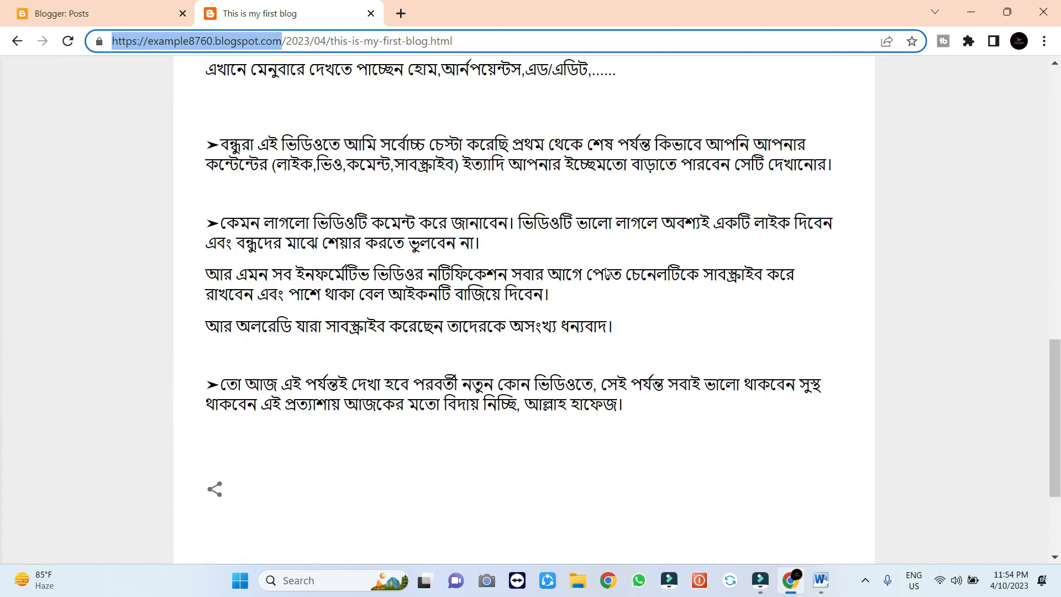
scroll(601, 304, up, 15)
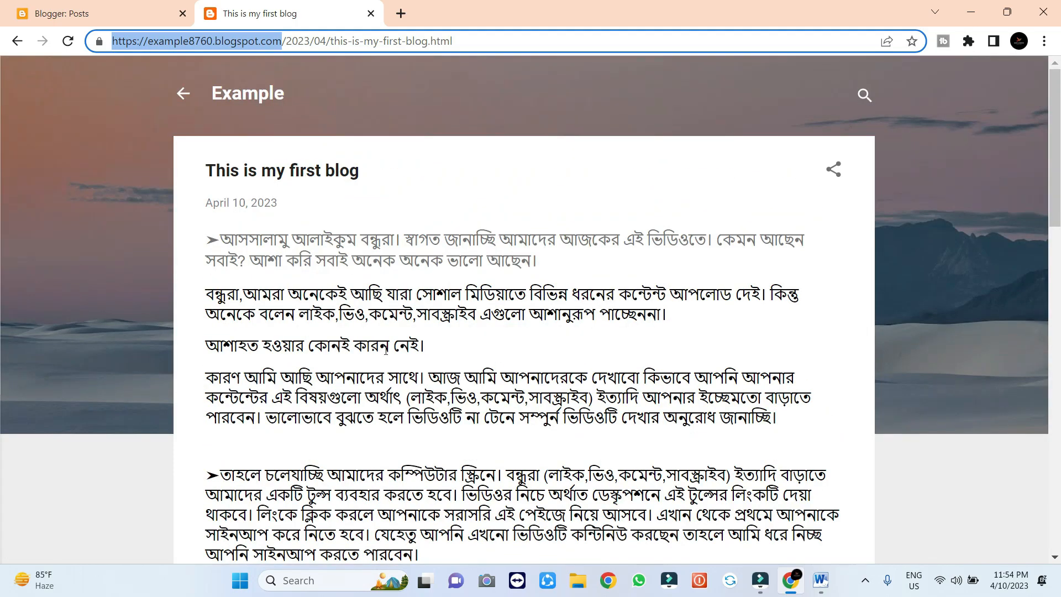
scroll(605, 304, down, 12)
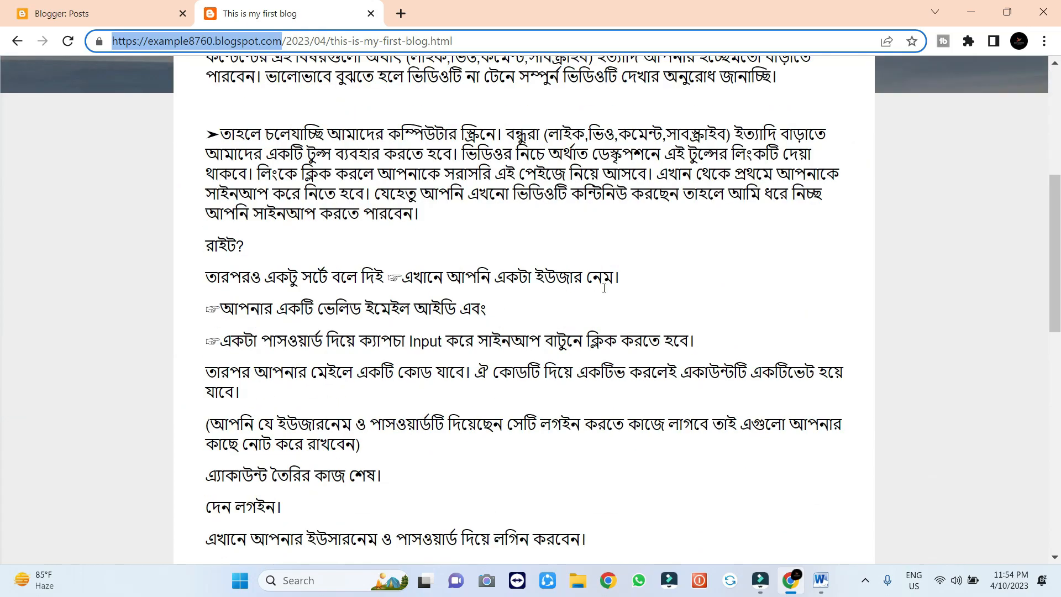
scroll(605, 303, up, 12)
key(ctrl+Tab)
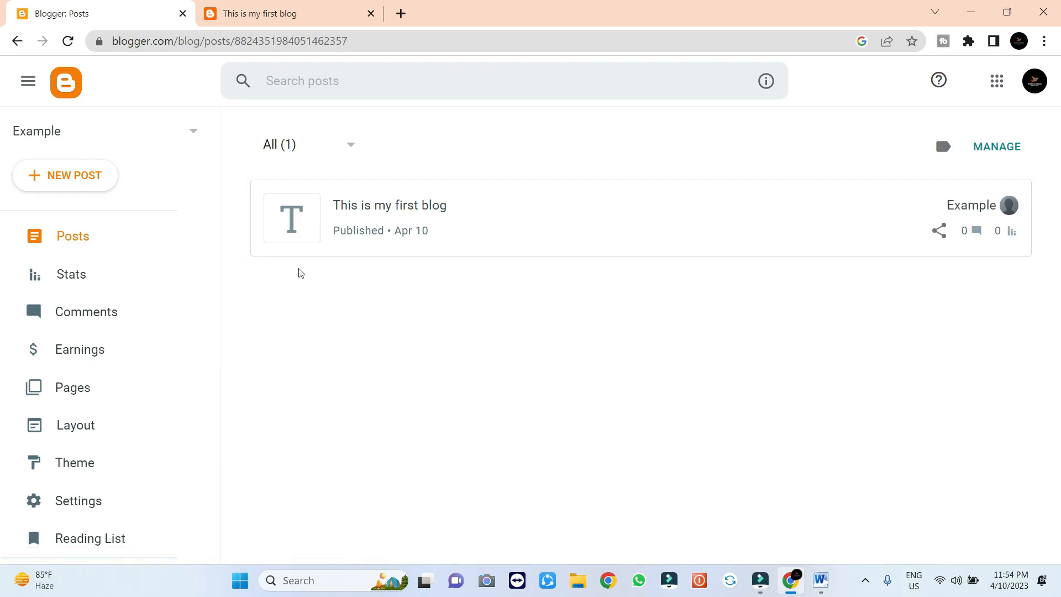
Create a new post titled 'blog site 2' and paste the Bengali article into its body
click(67, 178)
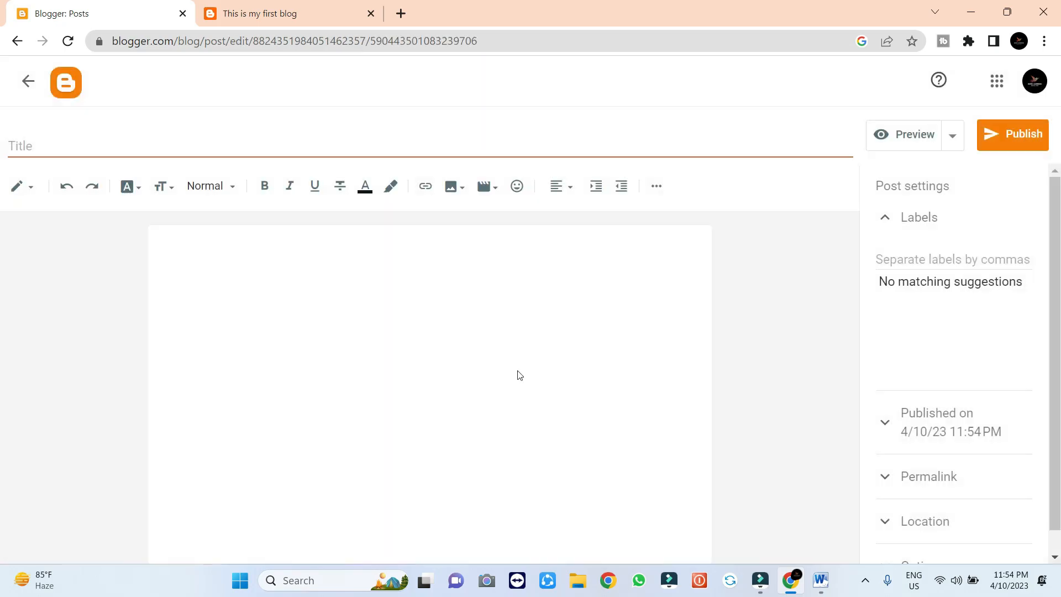
click(219, 148)
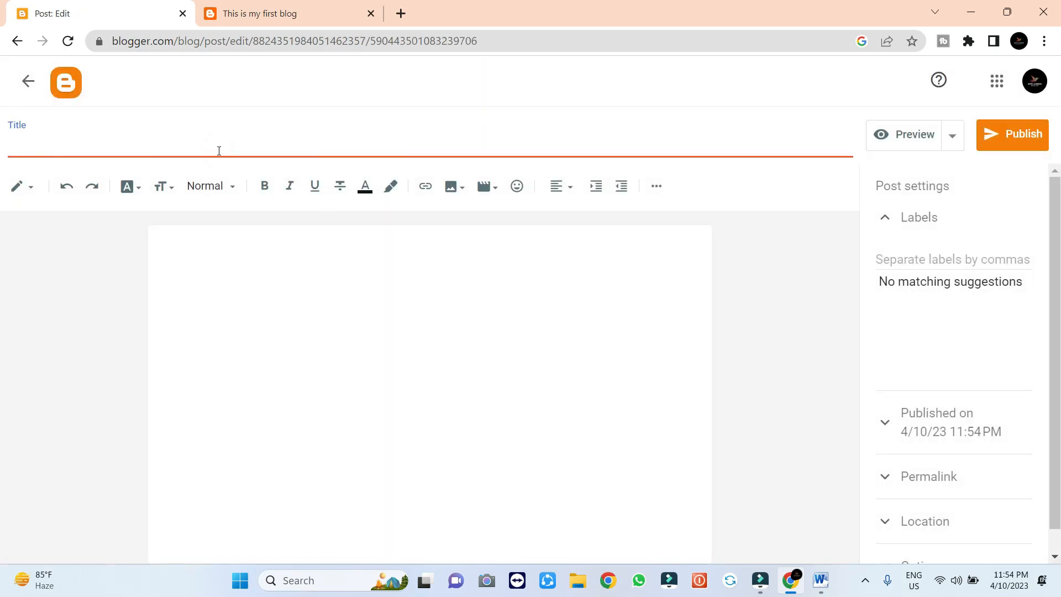
text(blig)
key(BackSpace)
click(285, 265)
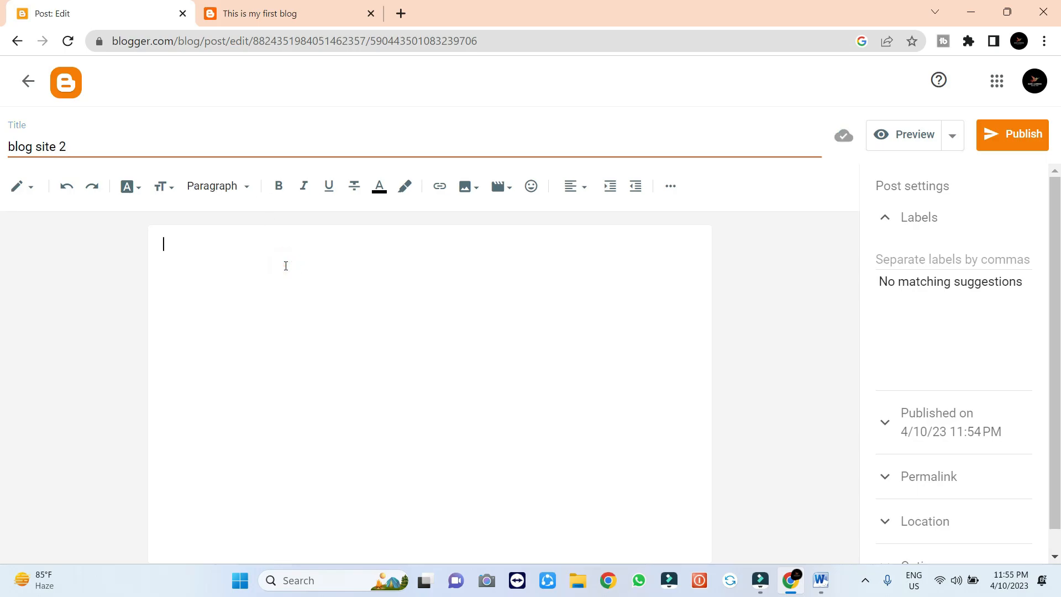
key(ctrl+v)
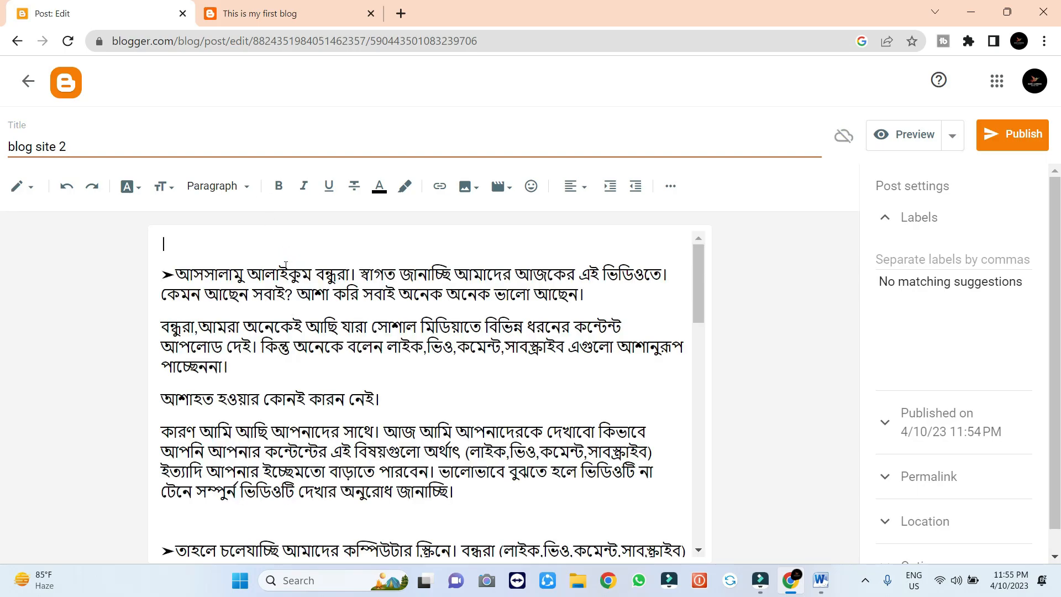
Publish 'blog site 2' and confirm, bringing the blog to 2 published posts
click(1014, 131)
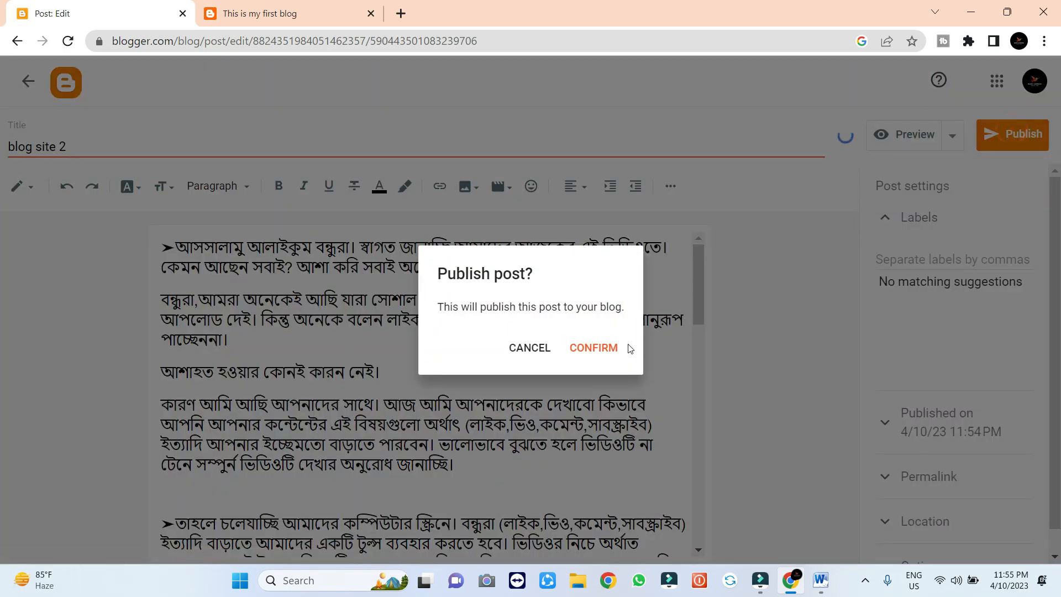
click(595, 348)
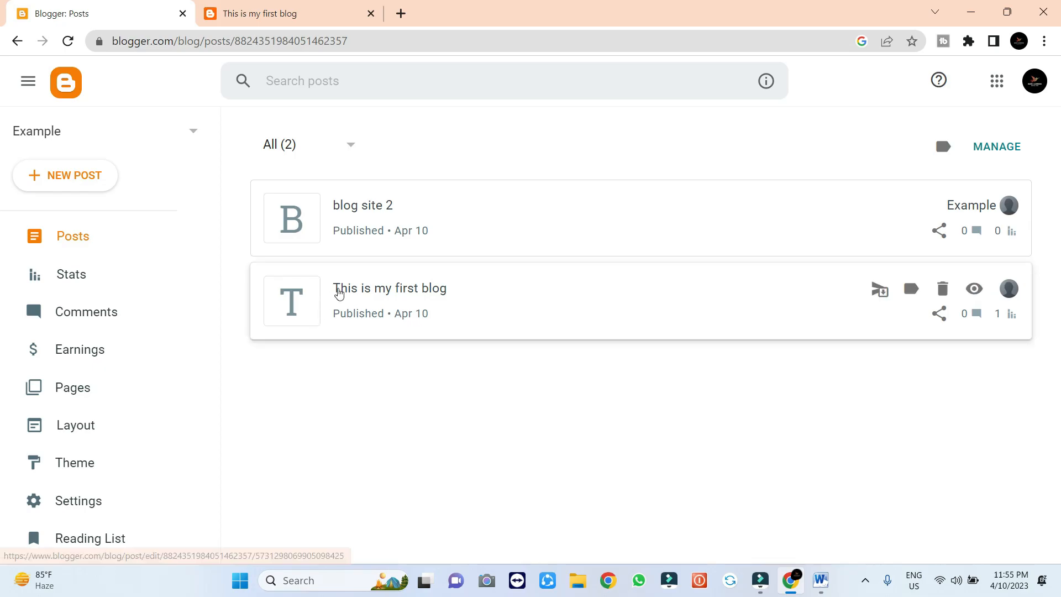
Reload the live blog tab and open the full 'blog site 2' post
click(247, 14)
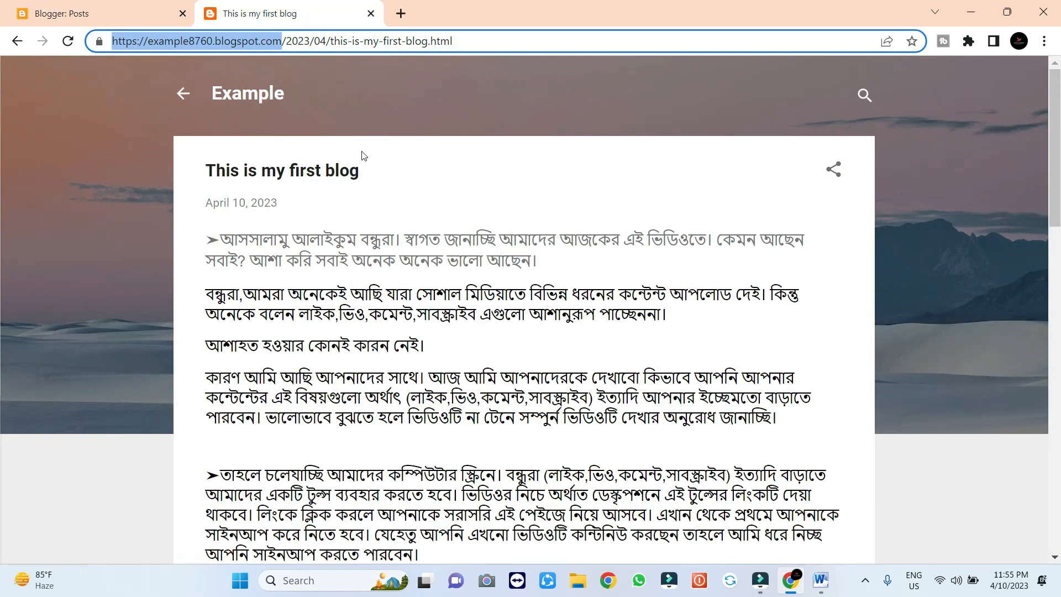
click(67, 40)
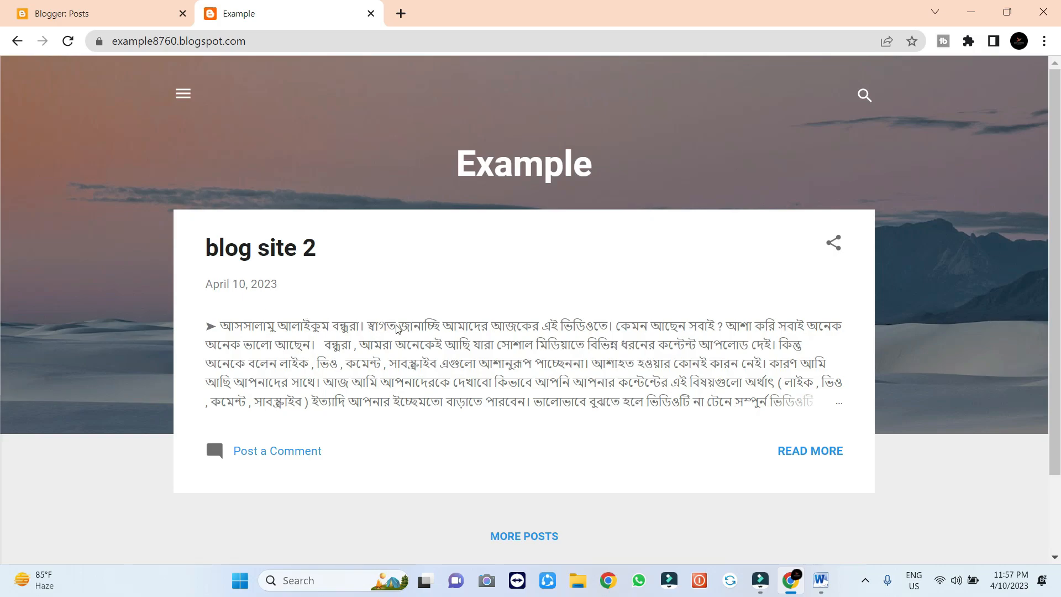
click(804, 448)
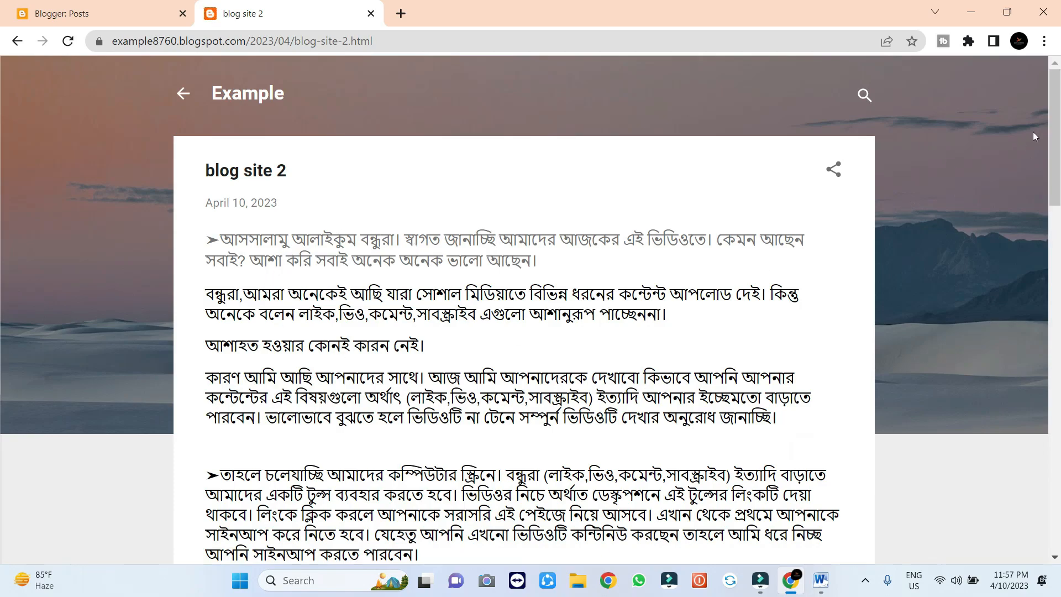
Scroll down the post and open 'This is my first blog' from Popular posts
drag(1056, 134, 1059, 460)
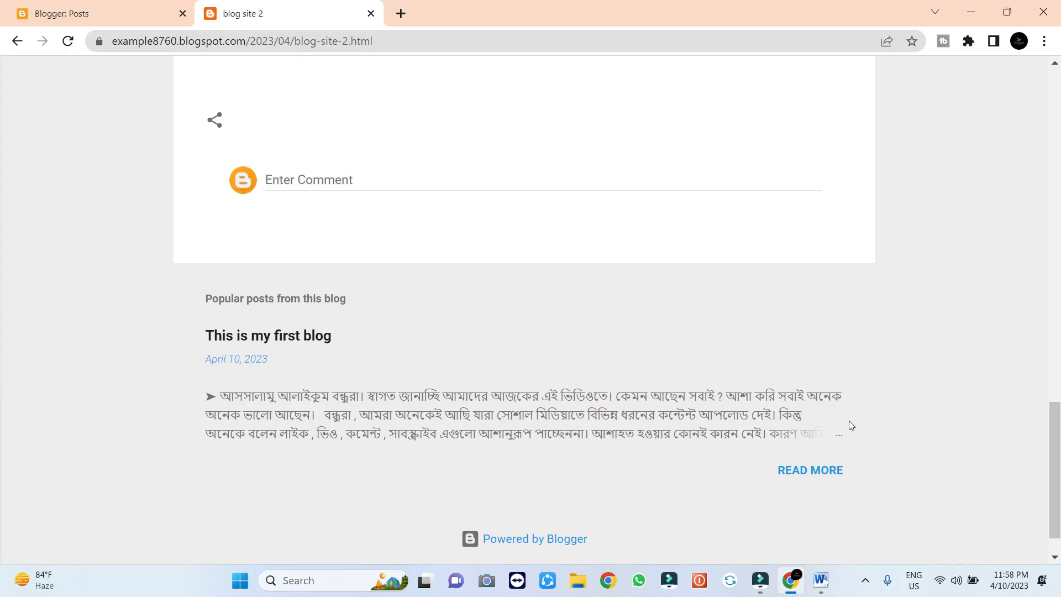
drag(1056, 442, 1057, 99)
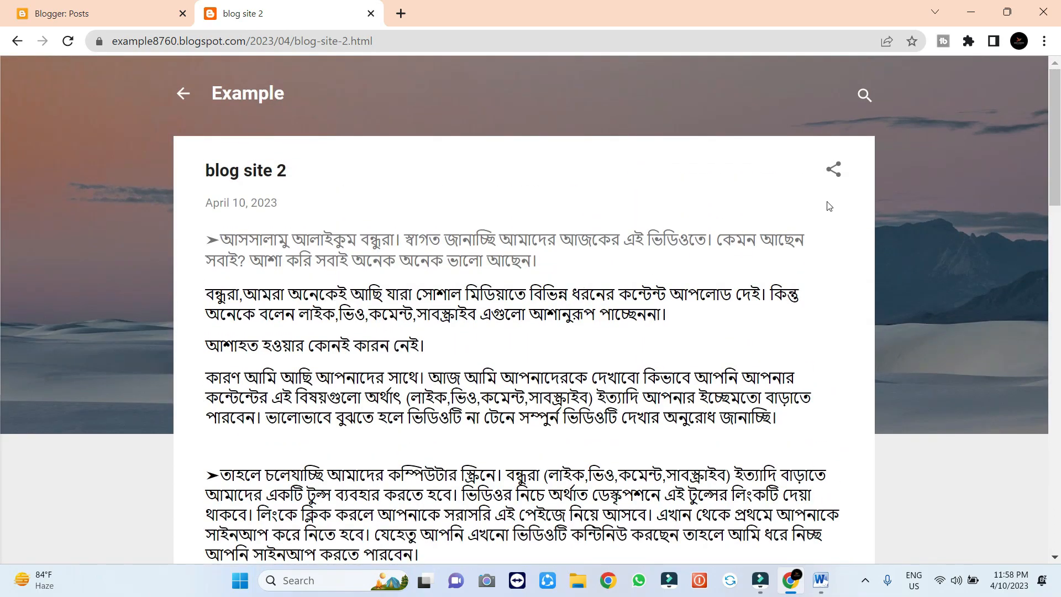
drag(1055, 139, 1055, 486)
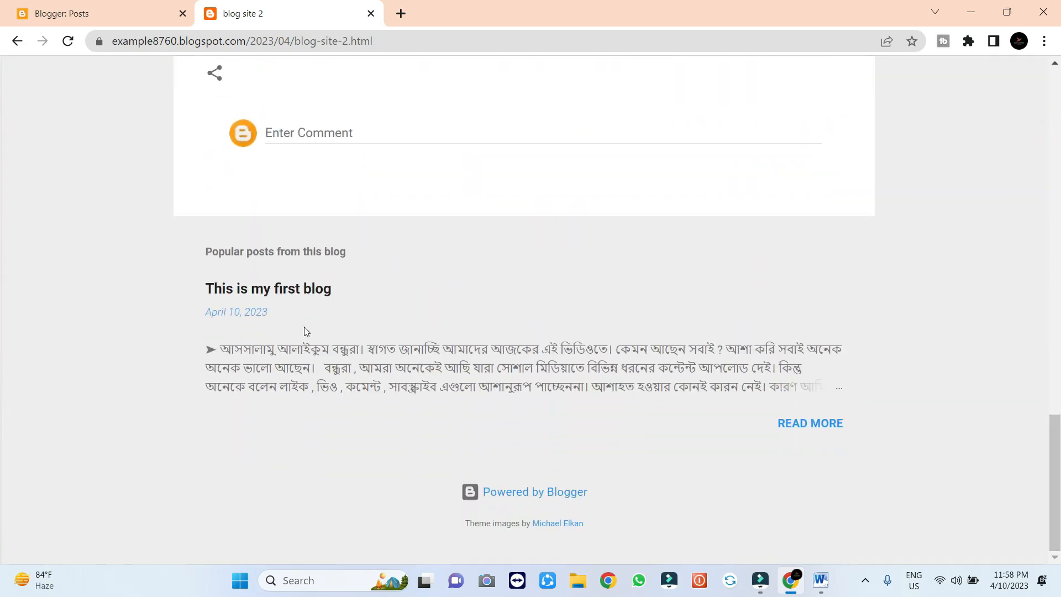
click(791, 423)
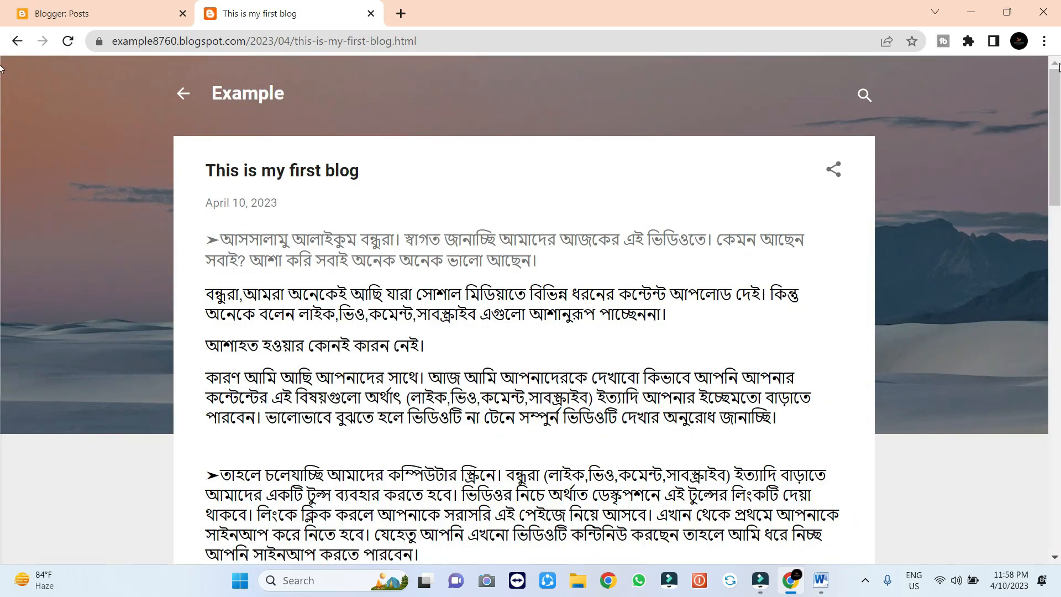
Scroll the live first post, then go back to the Blogger Posts dashboard tab
mouse_move(1057, 102)
mouse_down()
mouse_move(1059, 423)
mouse_move(1058, 162)
mouse_move(1043, 151)
mouse_move(1051, 113)
mouse_up()
key(ctrl+shift+Tab)
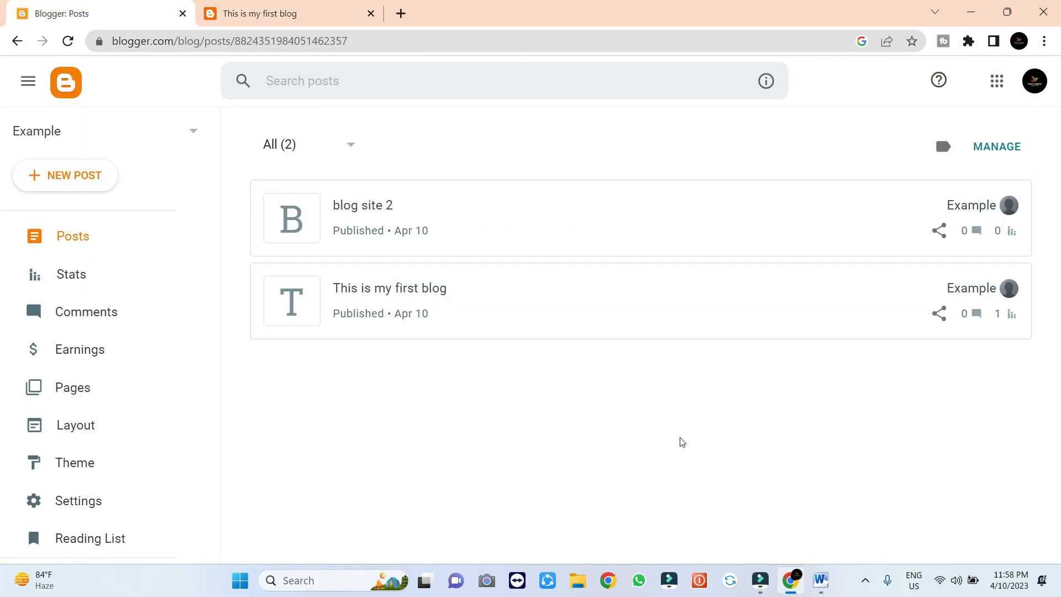